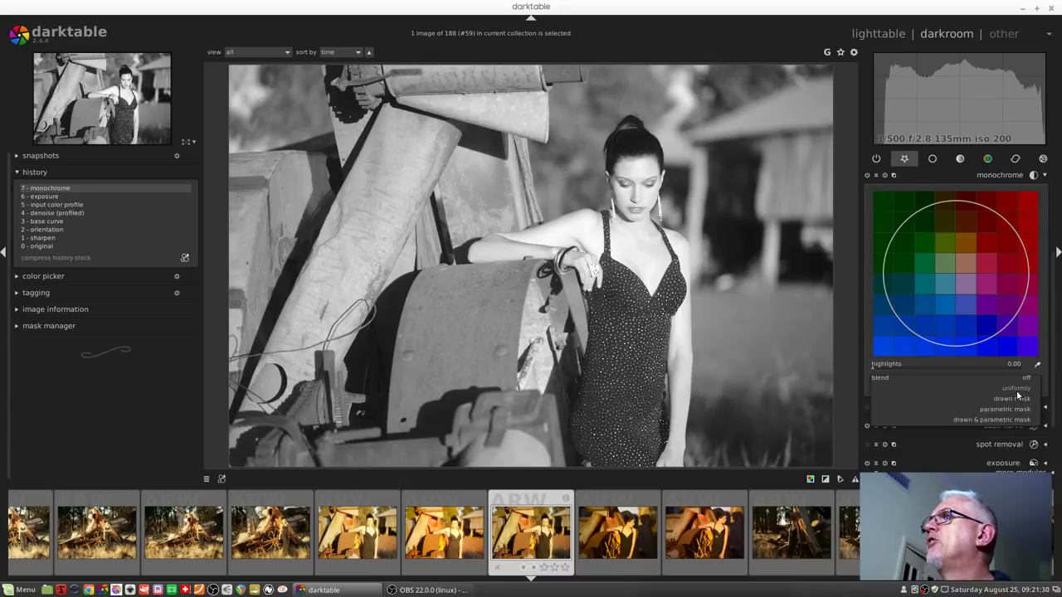
Blend the monochrome module uniformly and try opacities of 79%, 51% and 0% before restoring it to 100%, keeping the normal blend mode
click(1014, 395)
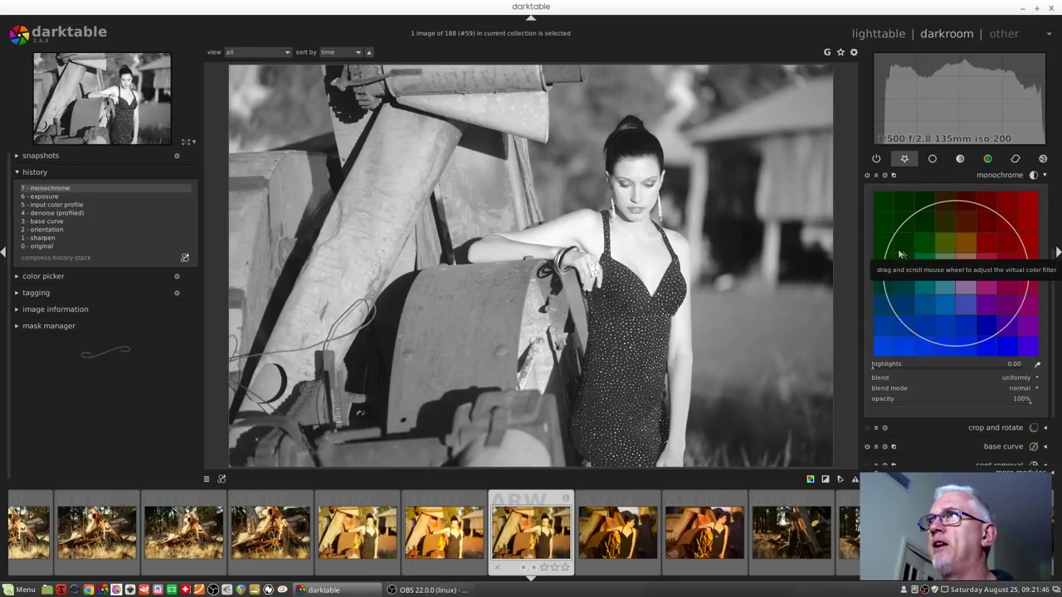
click(996, 400)
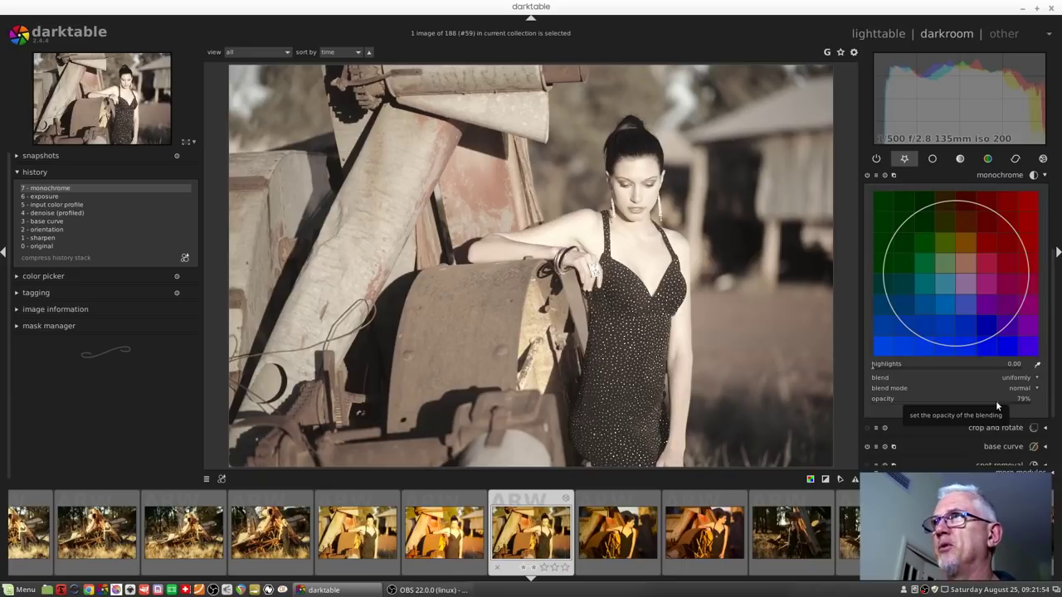
click(953, 401)
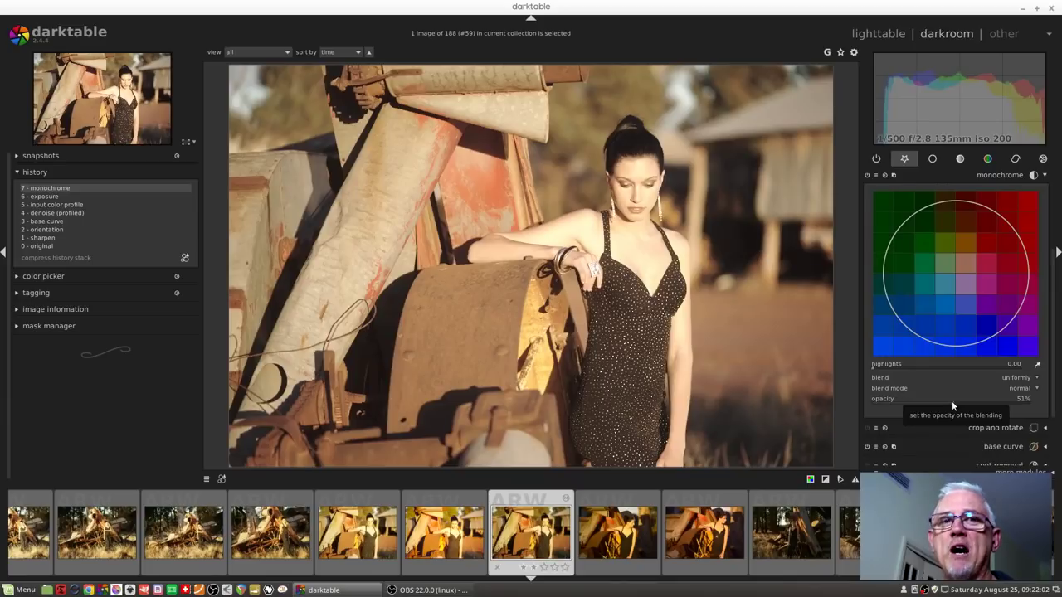
click(875, 400)
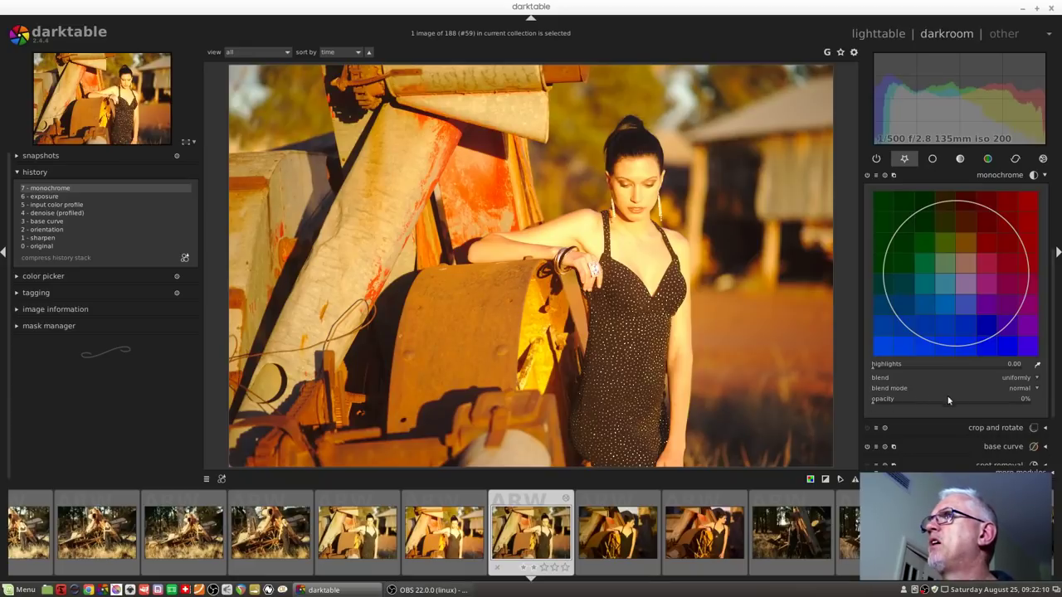
click(989, 401)
click(1047, 405)
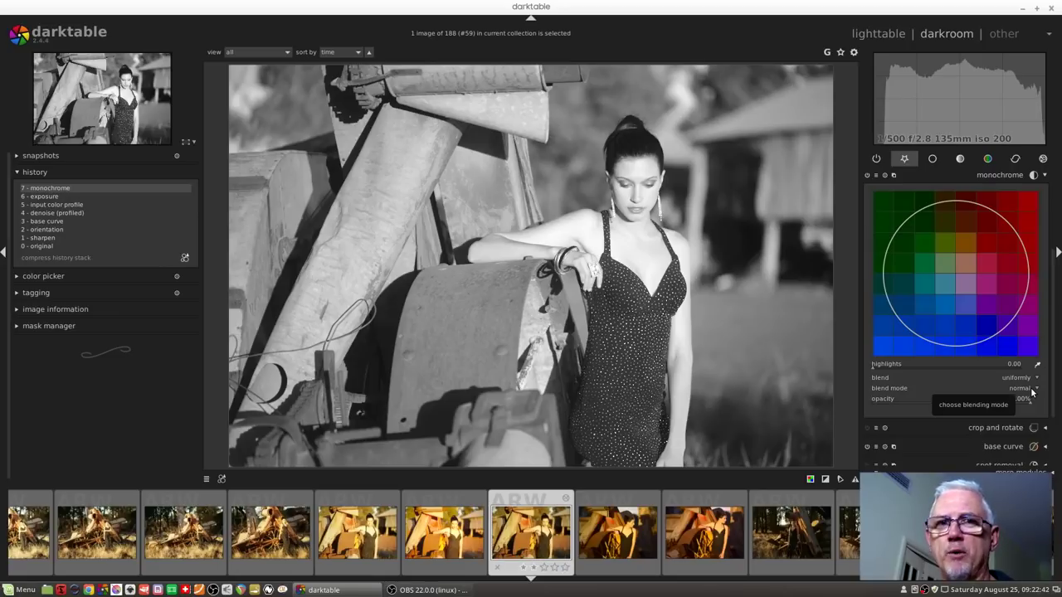
click(1032, 390)
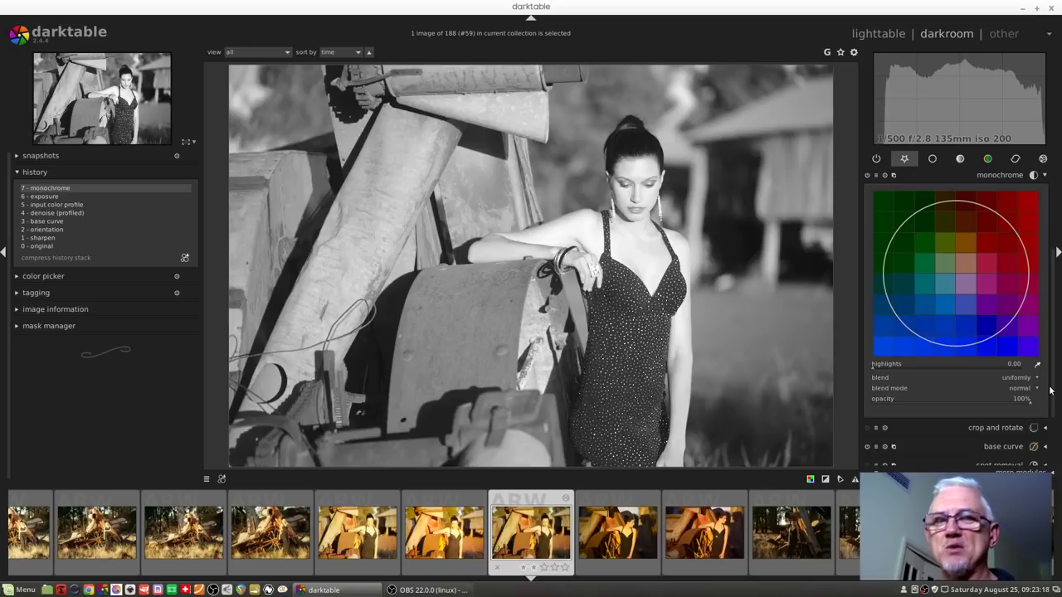
Switch the monochrome blending to a drawn mask and place a horizontal gradient across the middle of the photo
click(1024, 379)
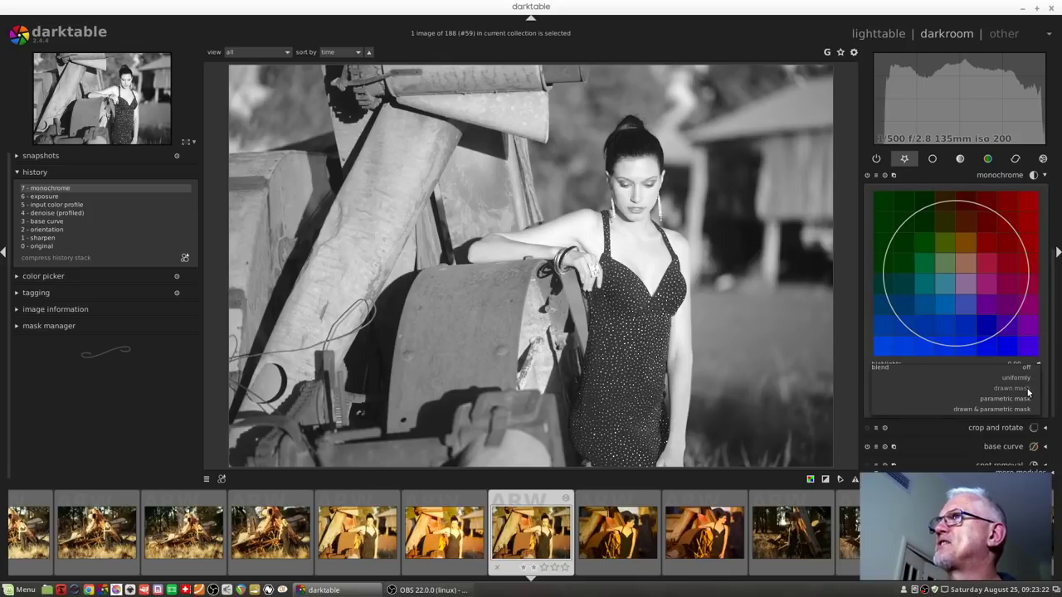
click(1027, 389)
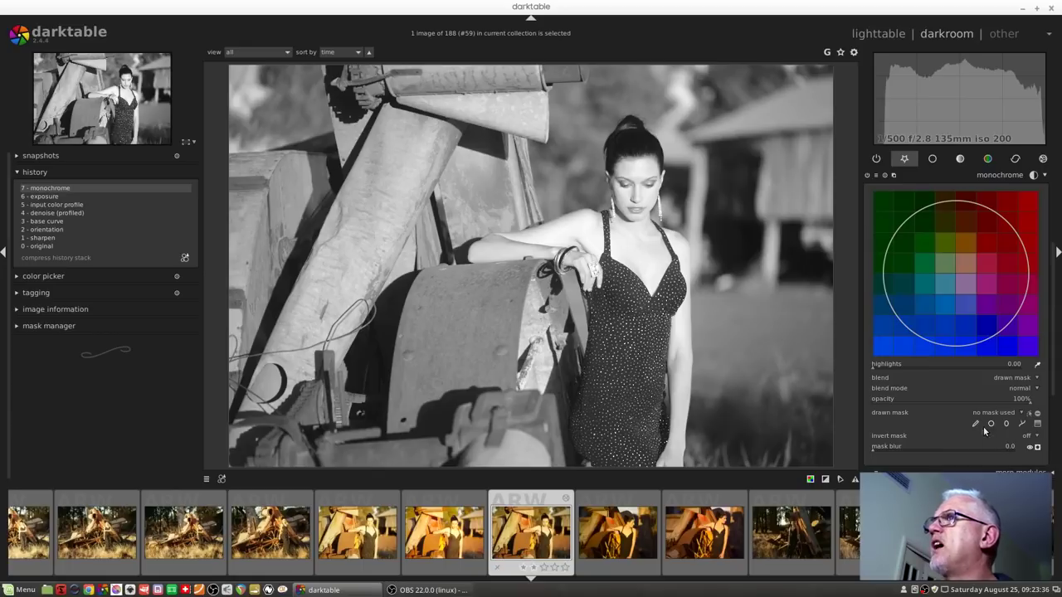
click(1038, 425)
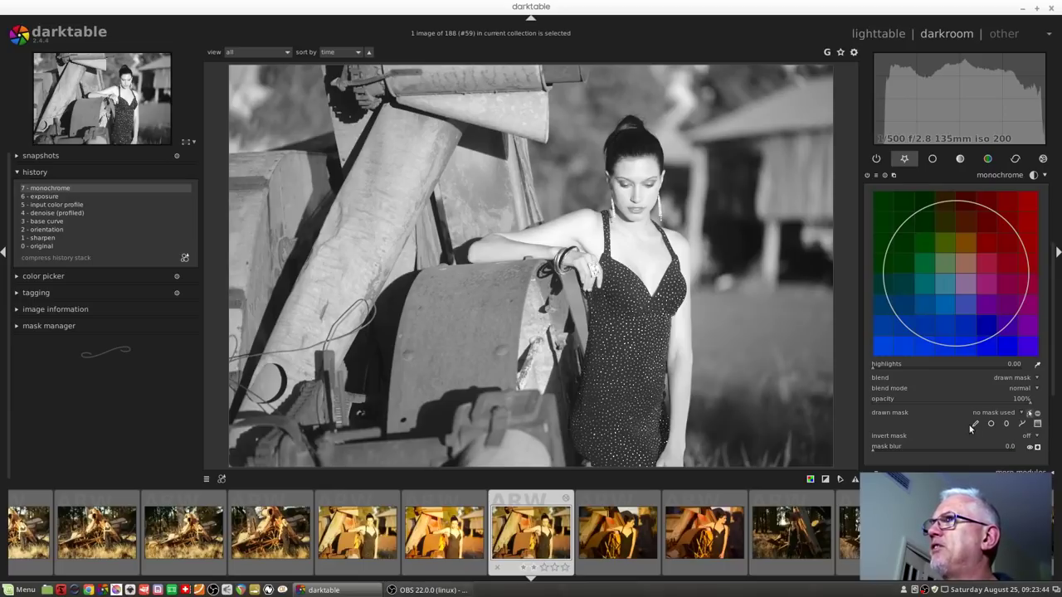
click(1038, 424)
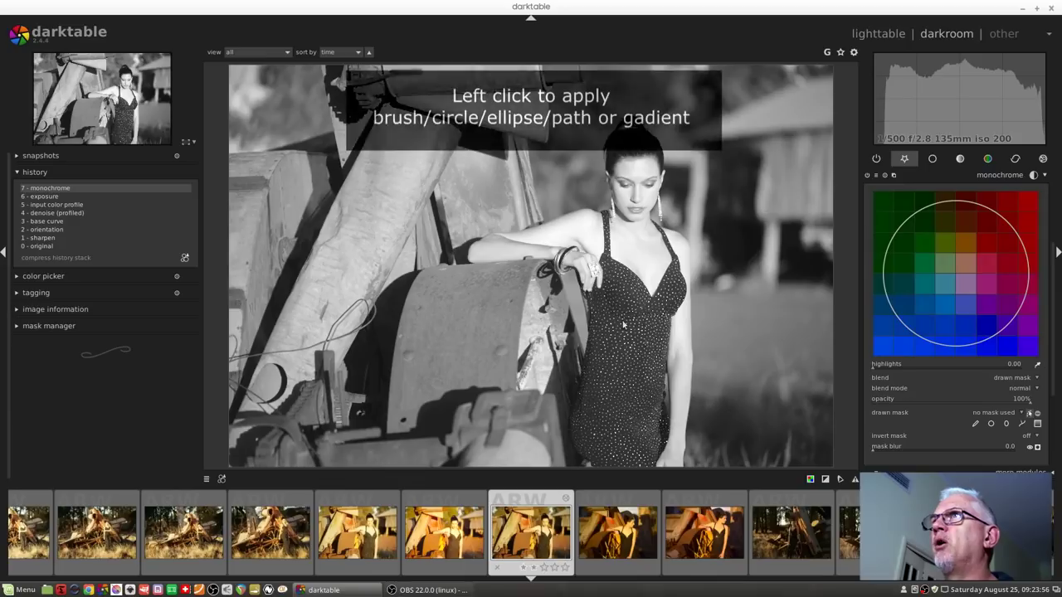
click(540, 281)
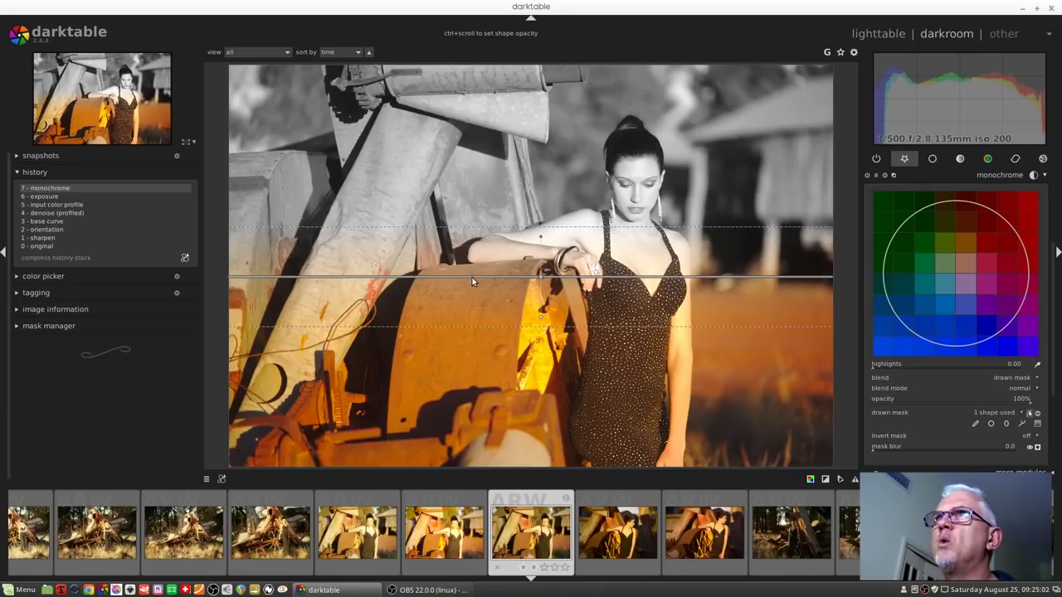
Try wide and narrow transitions on the horizontal gradient mask, settling on a moderately narrow one
scroll(472, 281, up, 5)
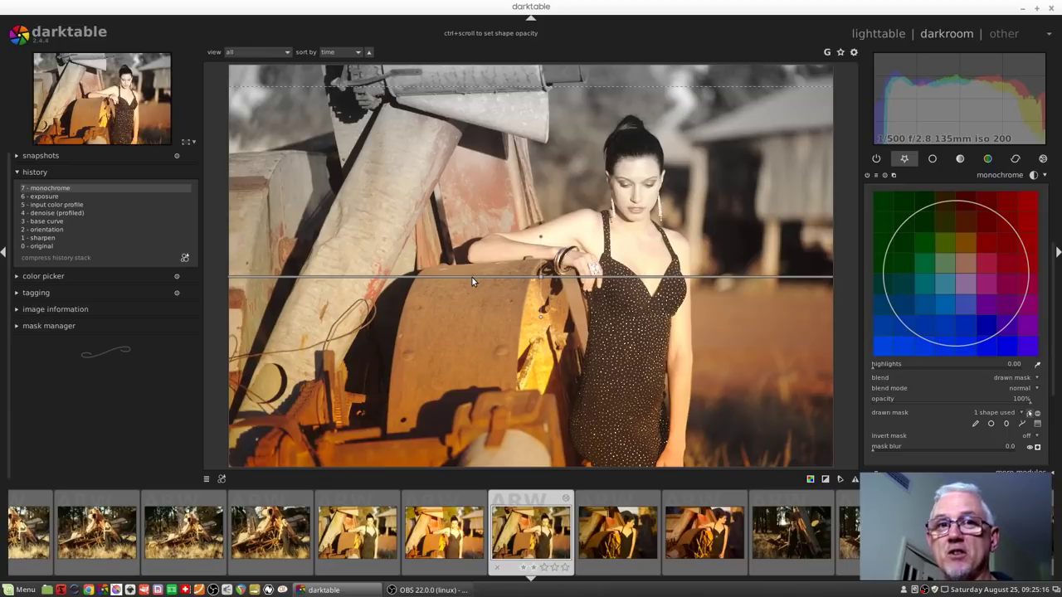
scroll(473, 280, down, 5)
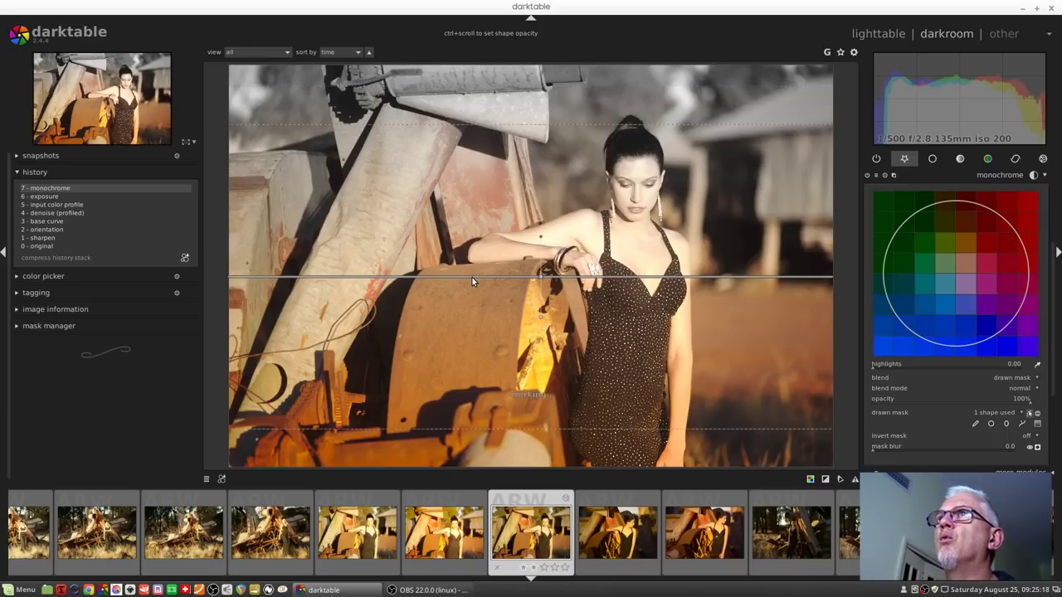
scroll(472, 282, down, 4)
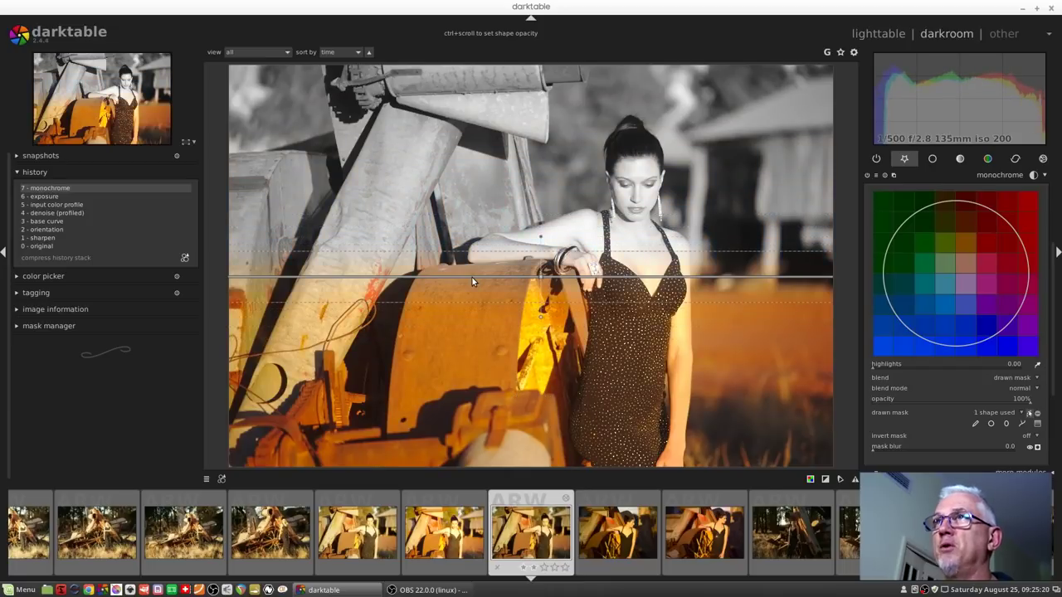
scroll(472, 281, down, 2)
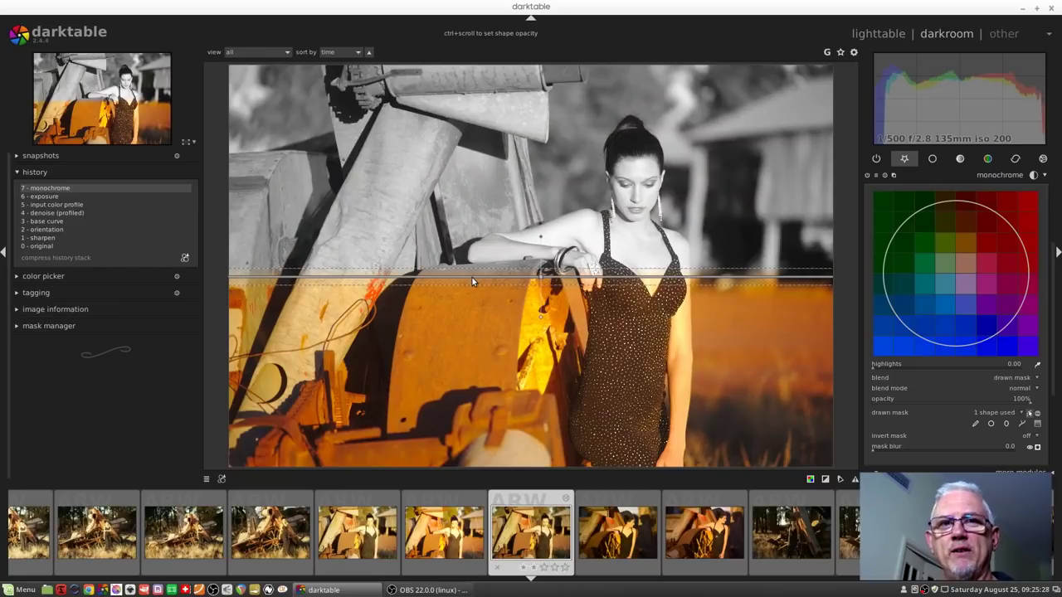
scroll(472, 280, up, 6)
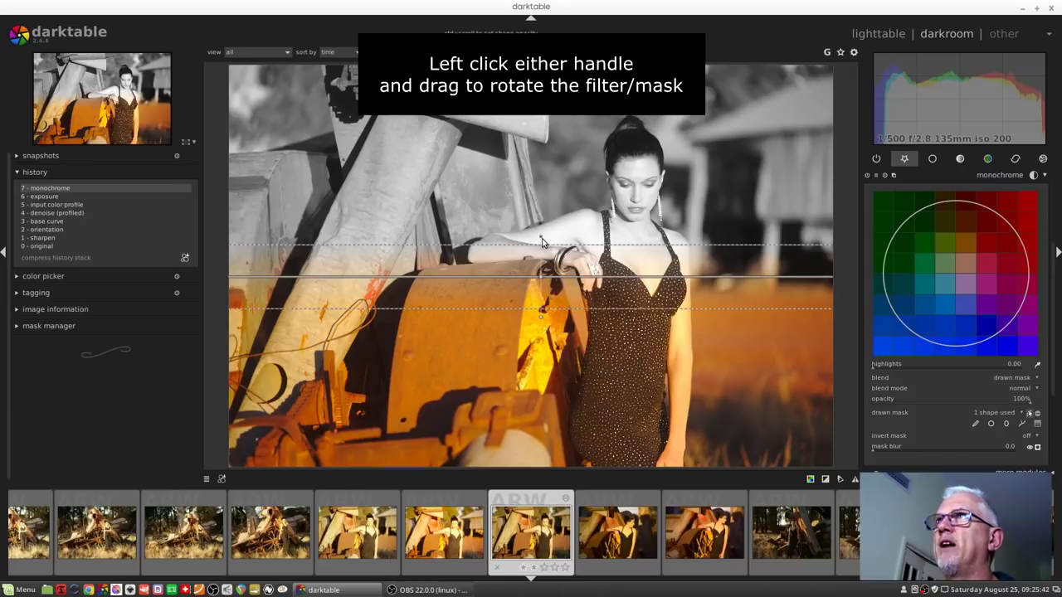
Rotate the gradient mask to vertical, reposition its centre line through the woman, and hide the mask's control lines
mouse_move(541, 237)
mouse_down()
mouse_move(568, 249)
mouse_move(574, 284)
mouse_move(587, 250)
mouse_move(610, 272)
mouse_up()
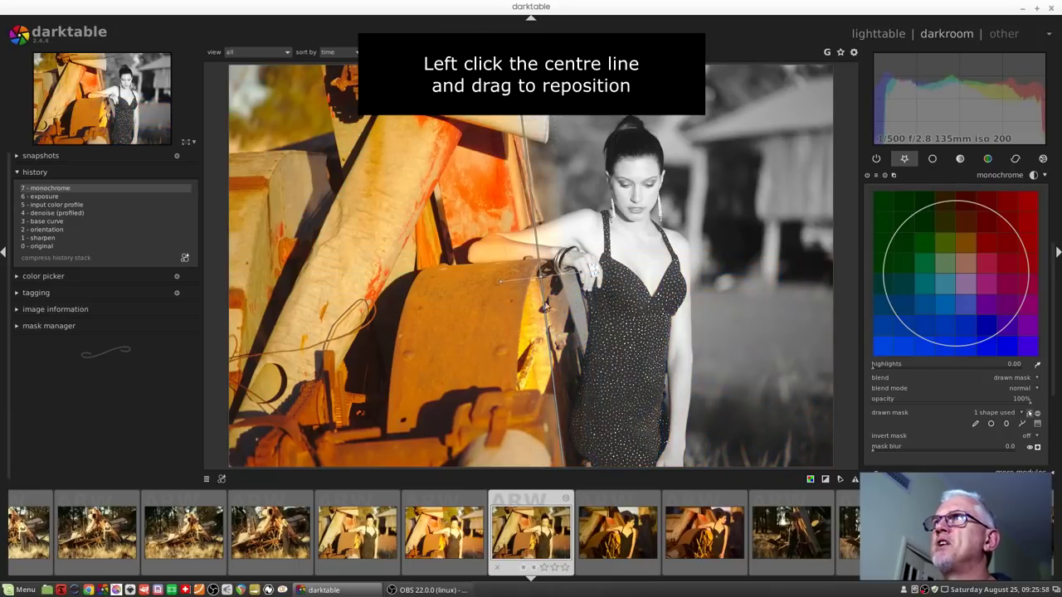
drag(545, 309, 702, 287)
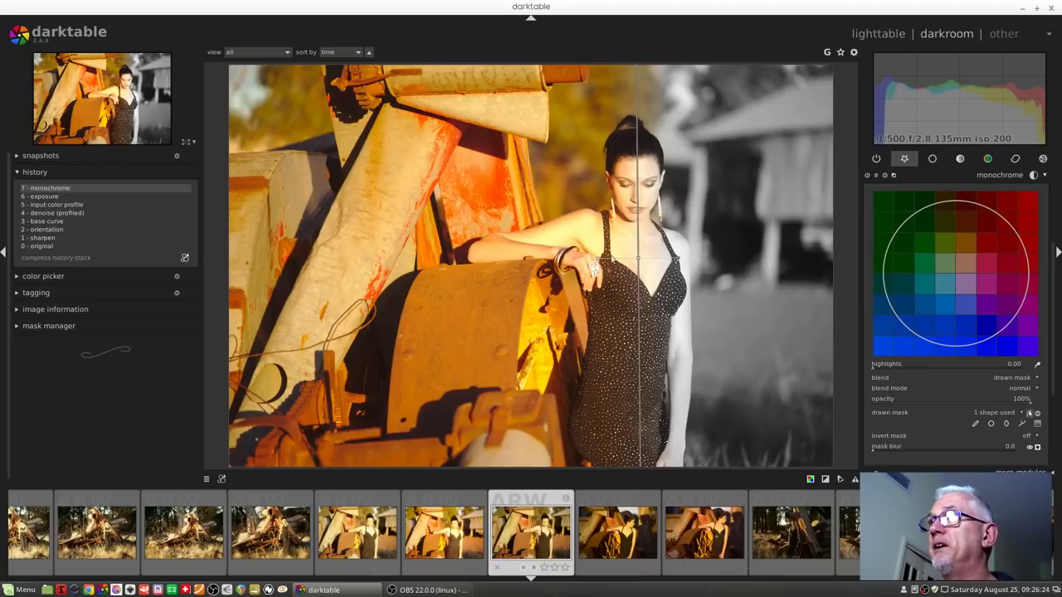
click(1030, 415)
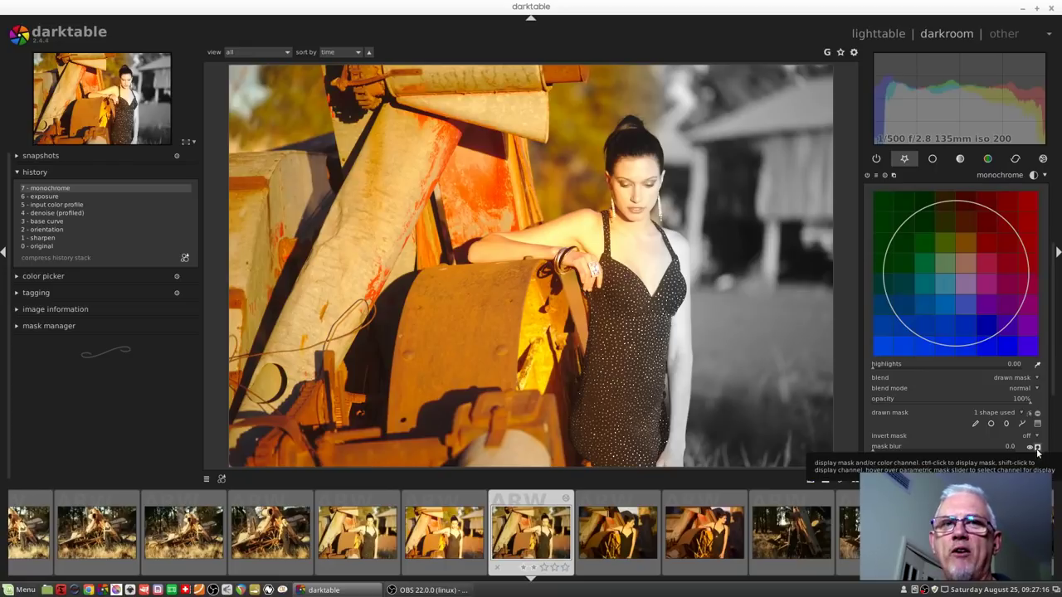
Display the yellow mask overlay, try toggling the drawn mask's polarity, and turn the overlay off again
click(1037, 448)
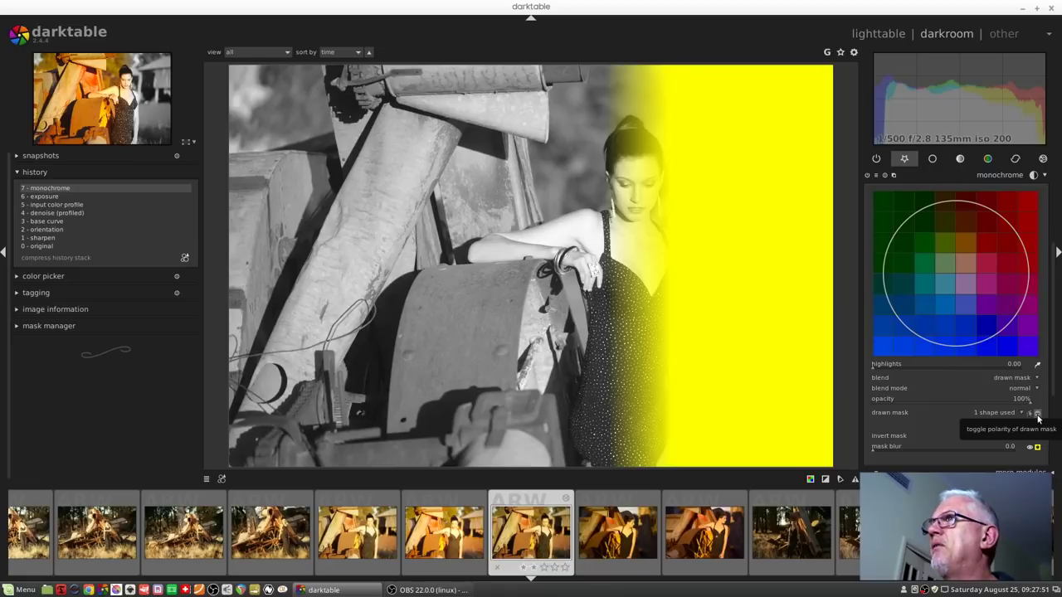
click(1037, 414)
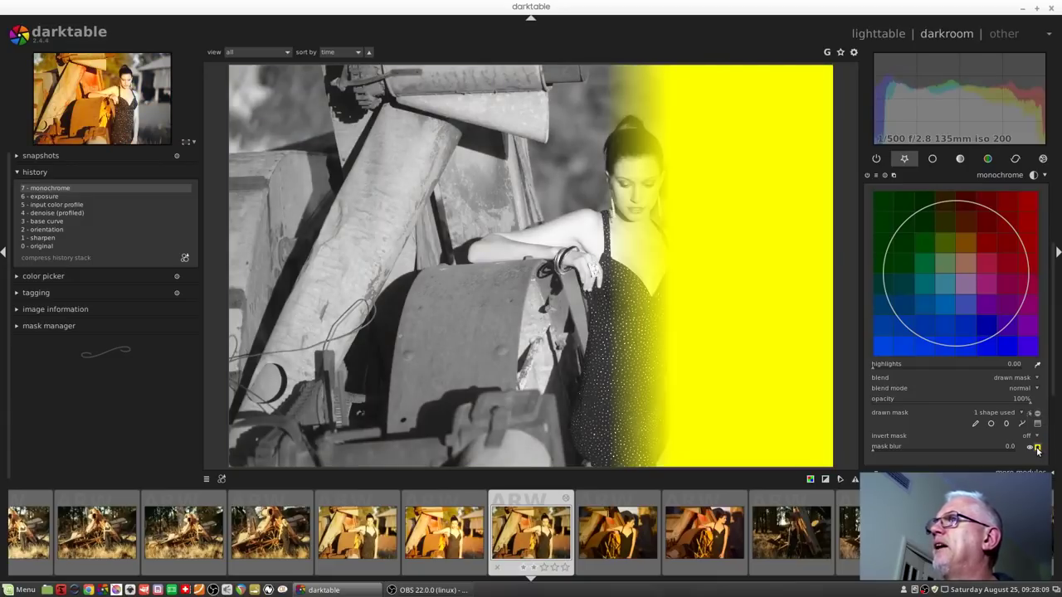
click(1037, 448)
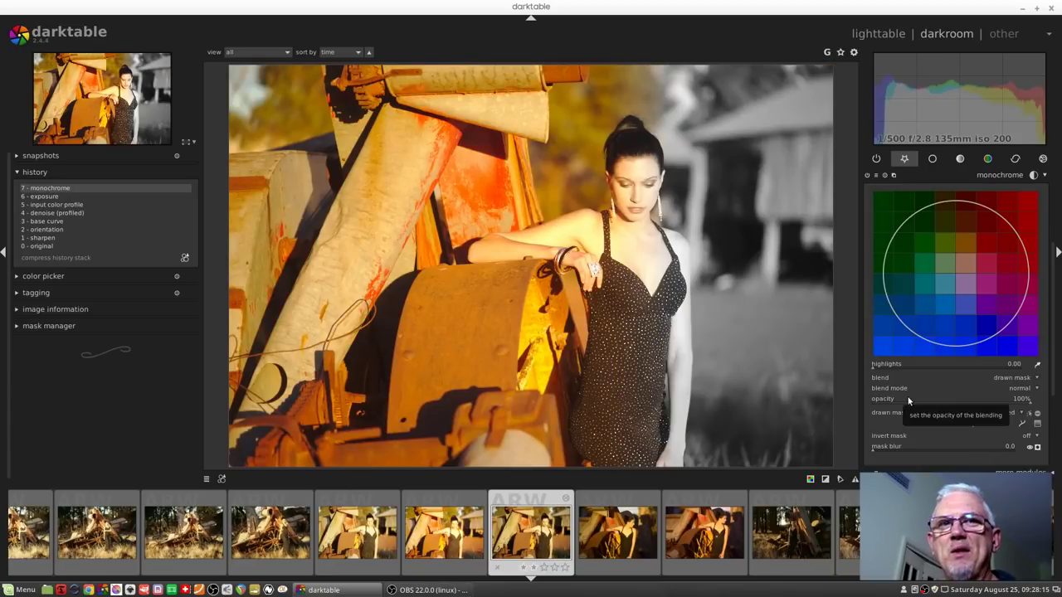
Delete the gradient mask and paint a diagonal brush stroke mask from the lower machinery up across the woman's face
click(1031, 413)
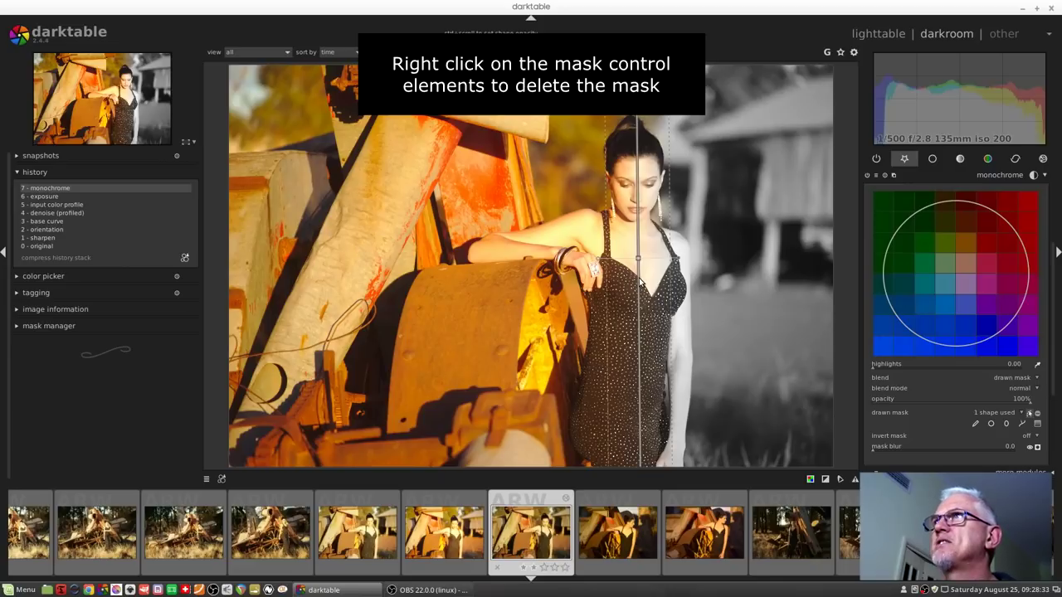
right_click(641, 282)
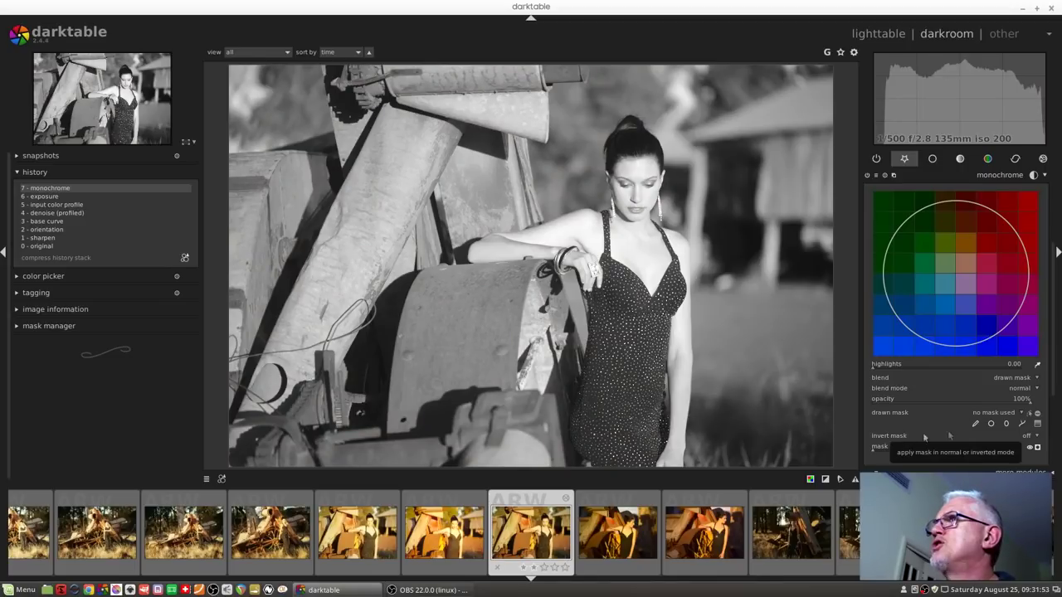
click(977, 425)
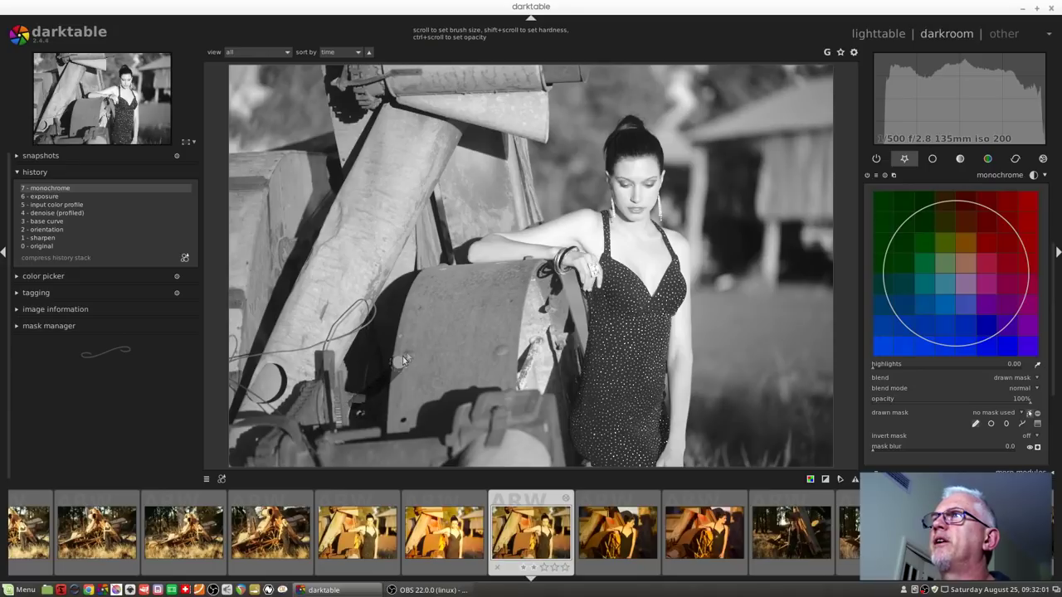
mouse_move(455, 281)
mouse_down()
mouse_move(594, 188)
mouse_move(680, 151)
mouse_up()
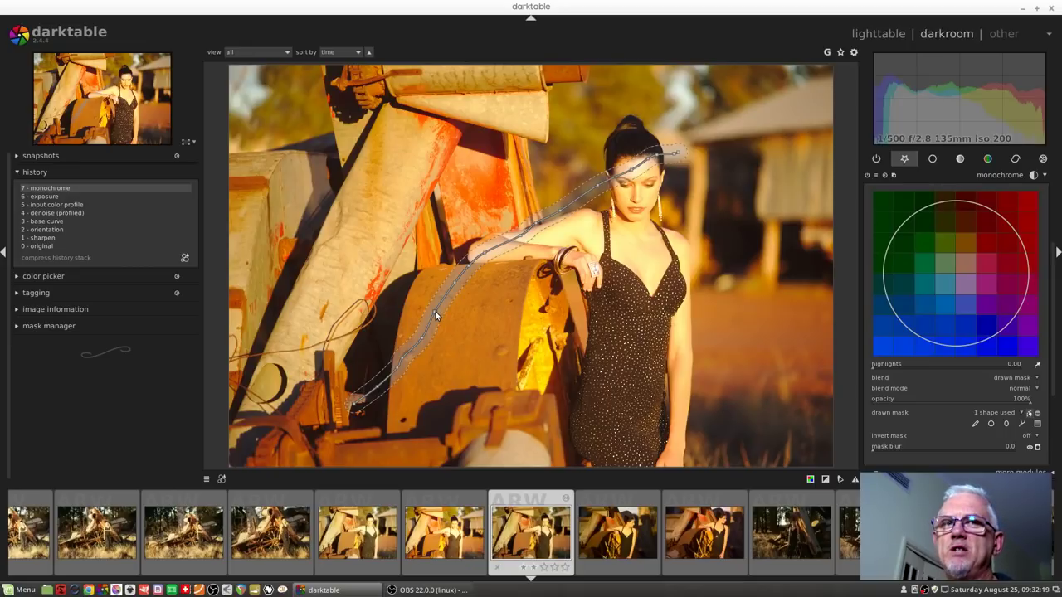
Check the pen pressure and brush stroke smoothing options in the GUI preferences, leaving them as they are
click(854, 53)
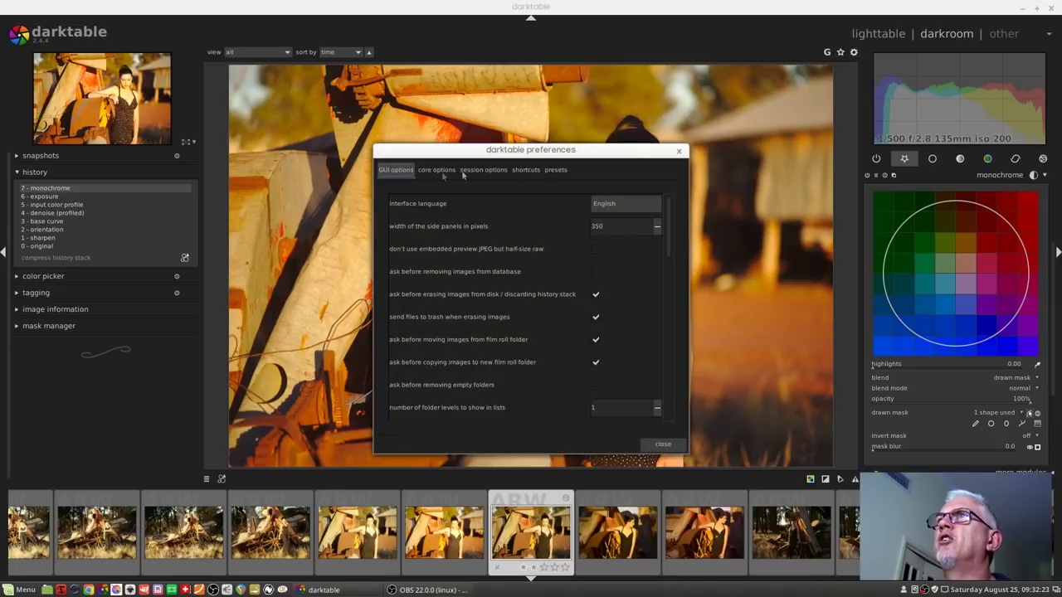
drag(667, 227, 665, 328)
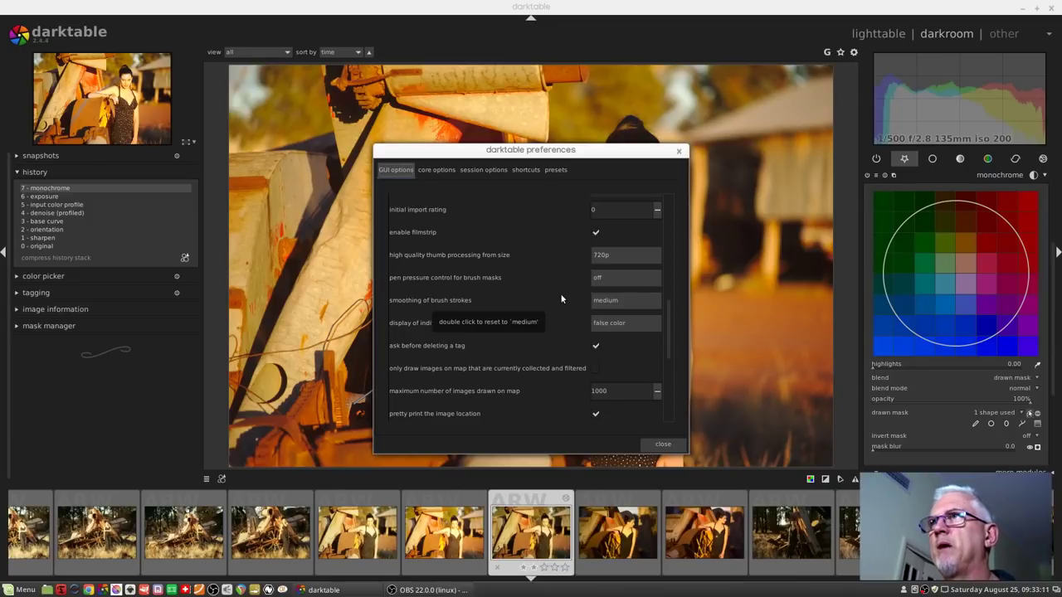
click(662, 447)
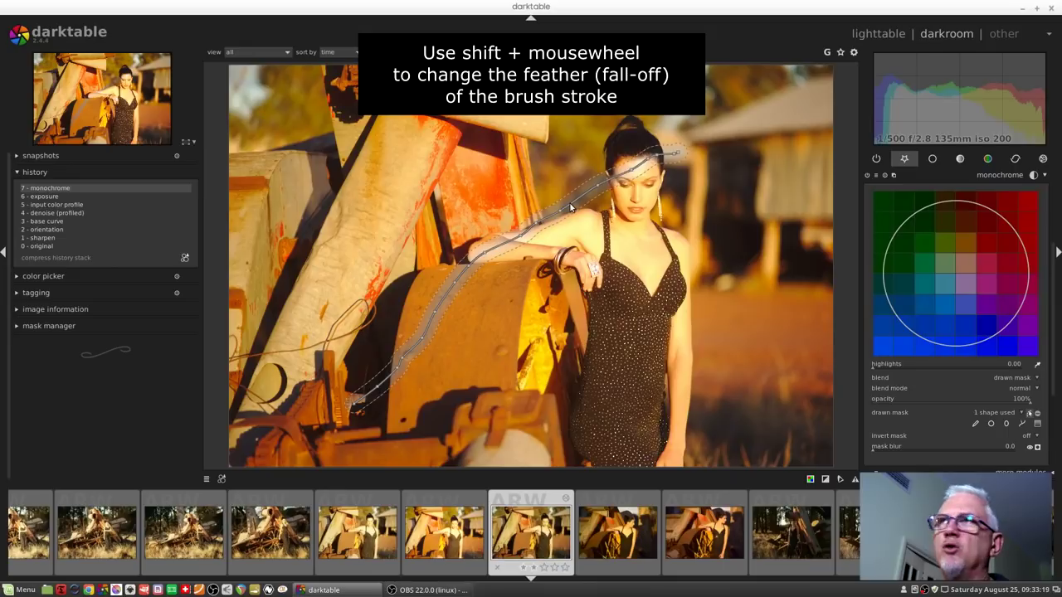
Narrow the feathered border of the diagonal brush stroke mask, and widen it again well beyond the stroke's centre line
scroll(571, 207, down, 5)
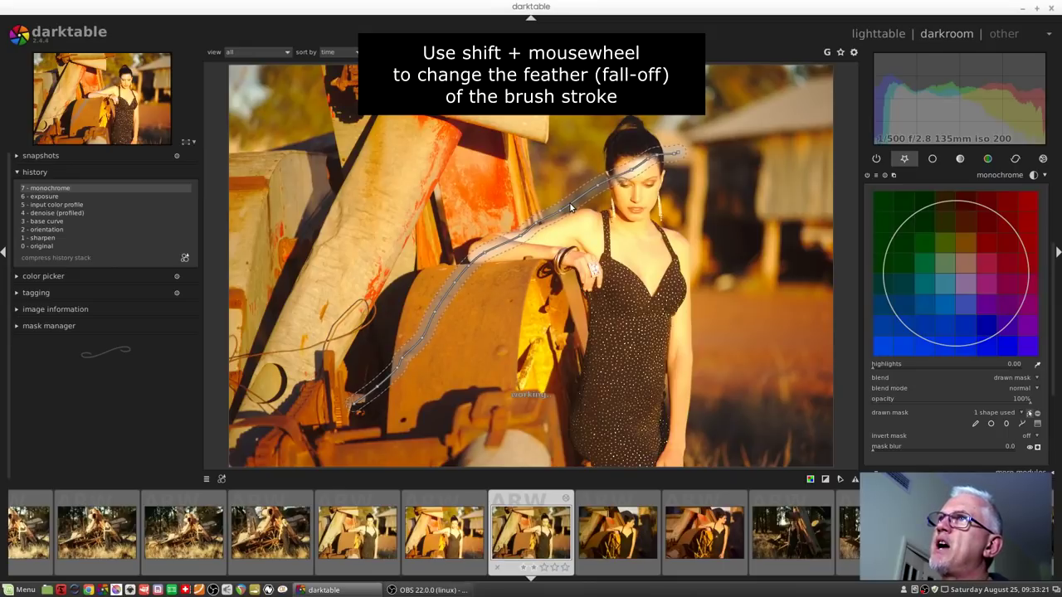
scroll(571, 207, down, 3)
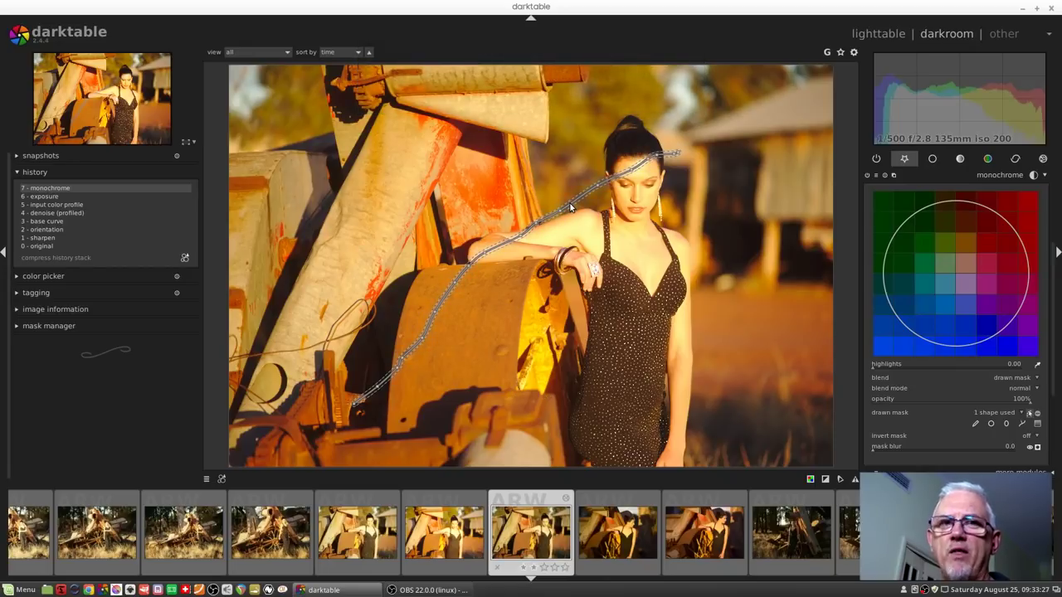
scroll(571, 208, down, 2)
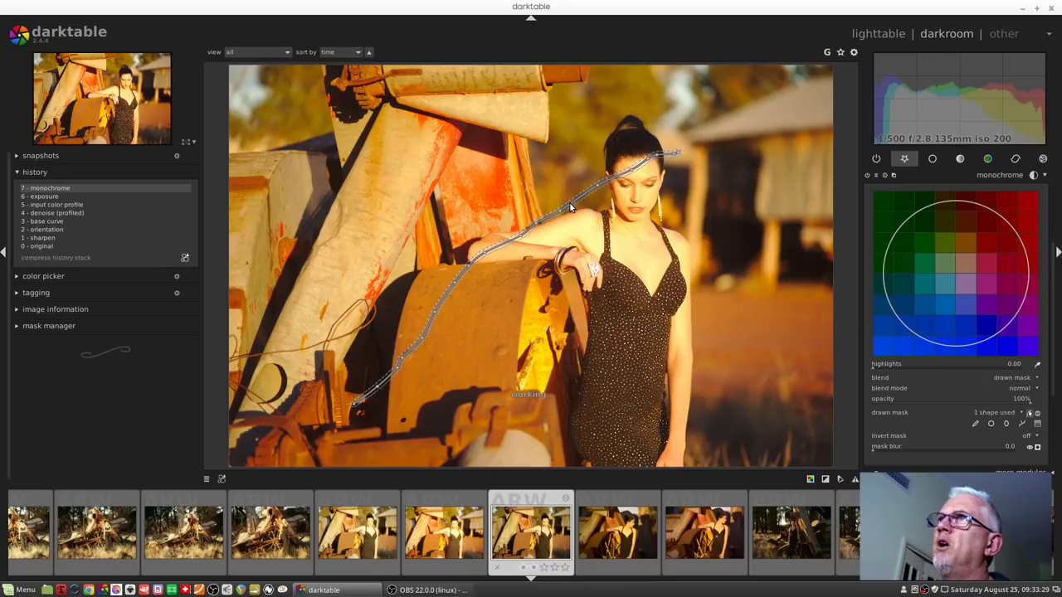
scroll(571, 208, down, 3)
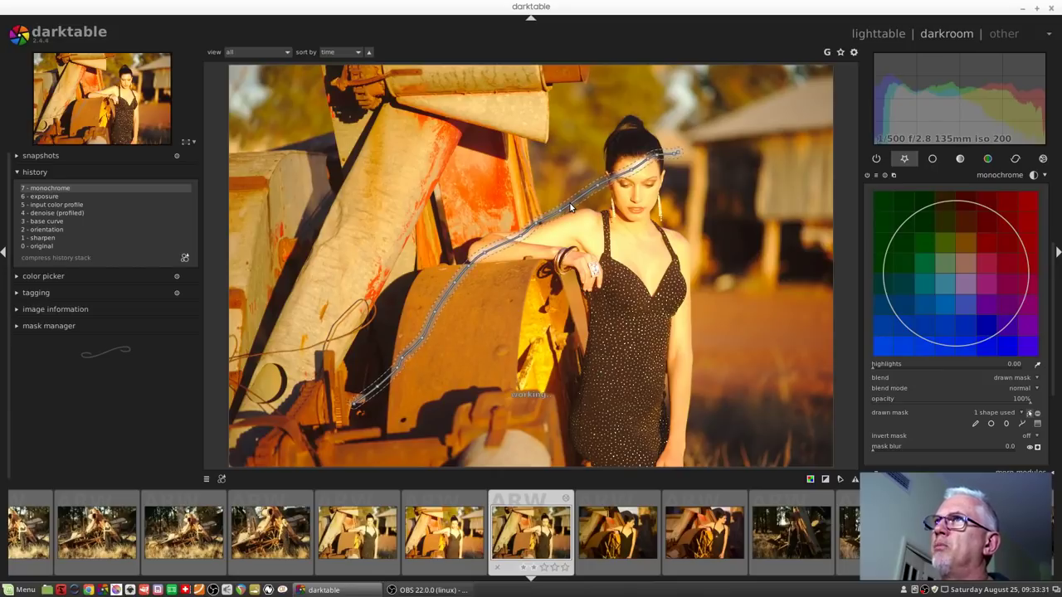
scroll(571, 208, up, 3)
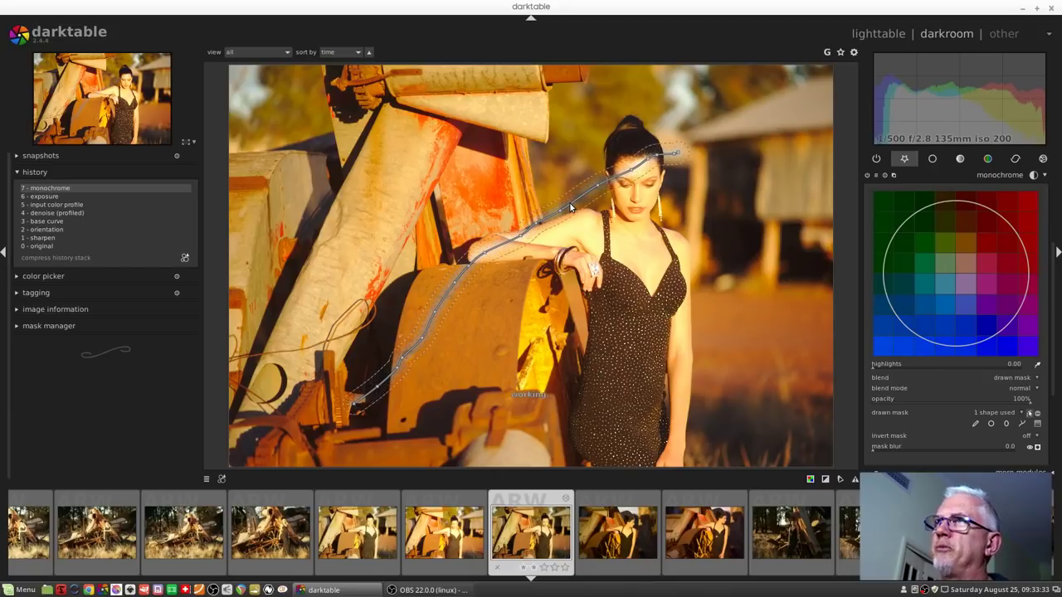
scroll(570, 208, up, 4)
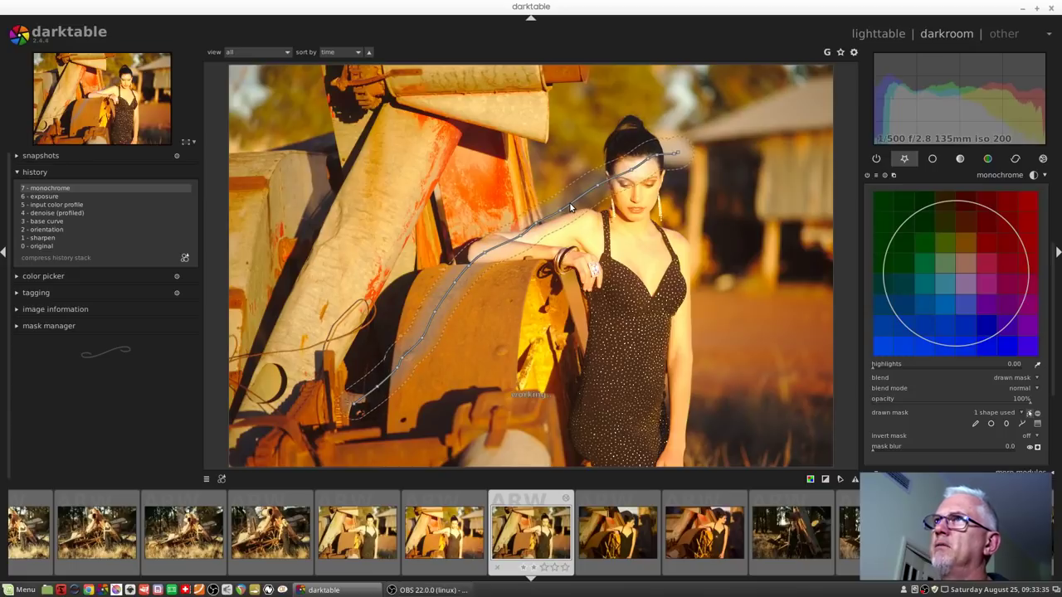
Widen the diagonal brush stroke mask's border far beyond its centre line, and narrow it back to a slim band along the stroke
scroll(571, 208, up, 3)
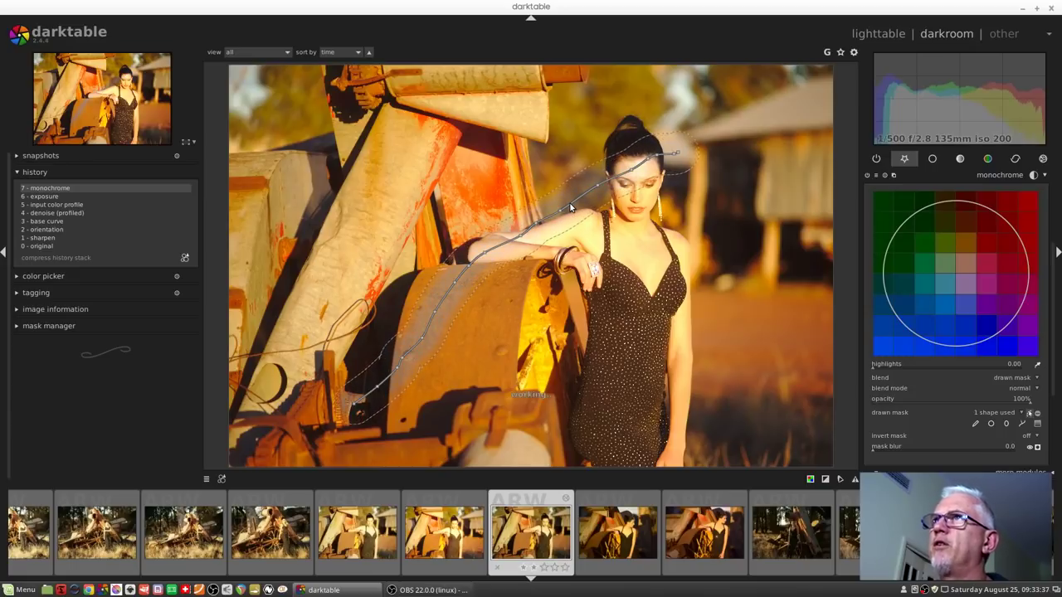
scroll(571, 208, up, 3)
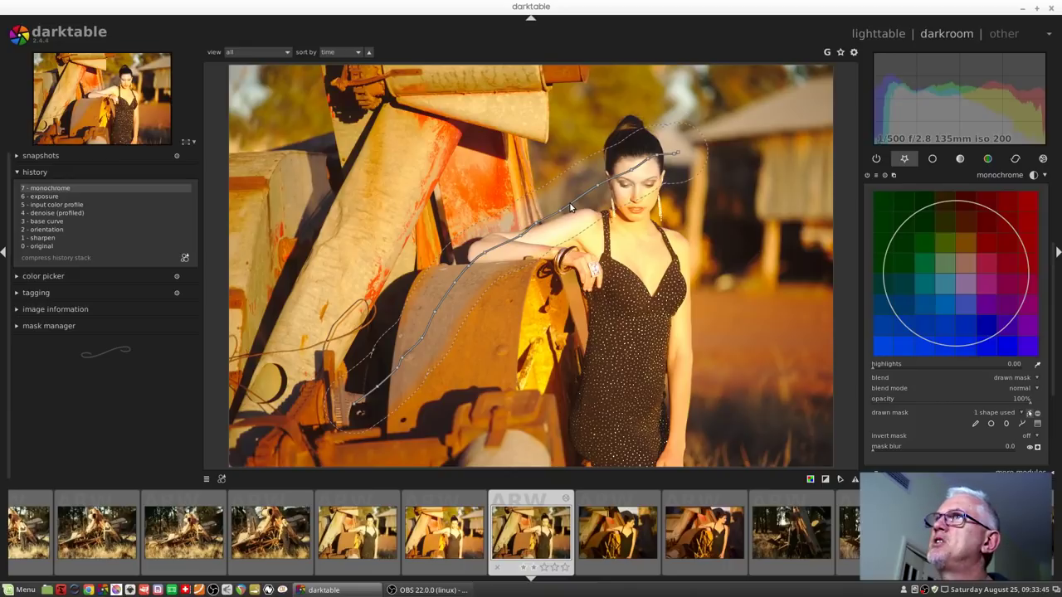
scroll(569, 209, up, 1)
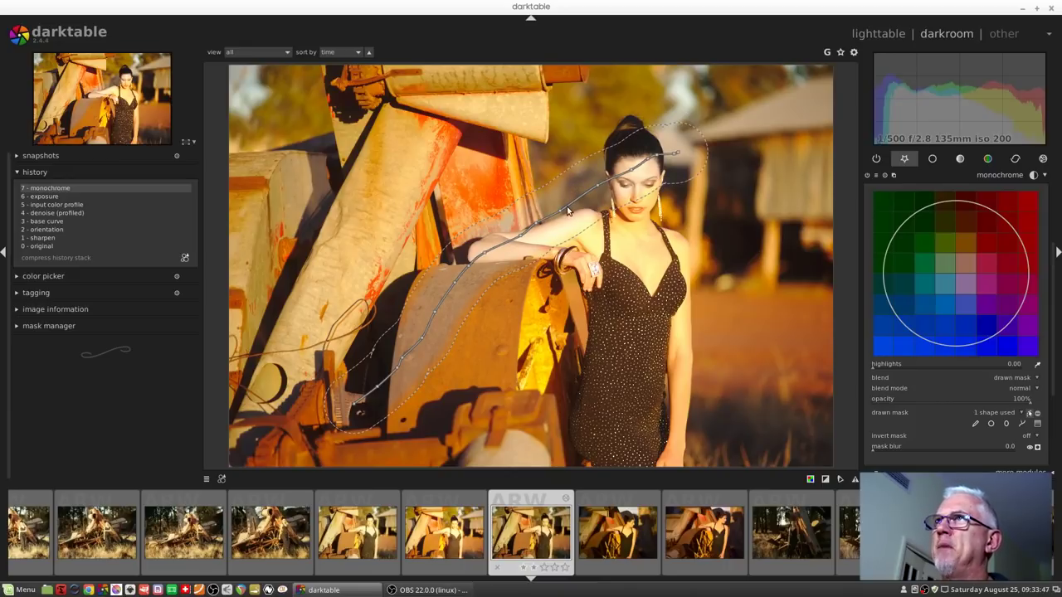
scroll(569, 209, up, 1)
scroll(569, 209, up, 2)
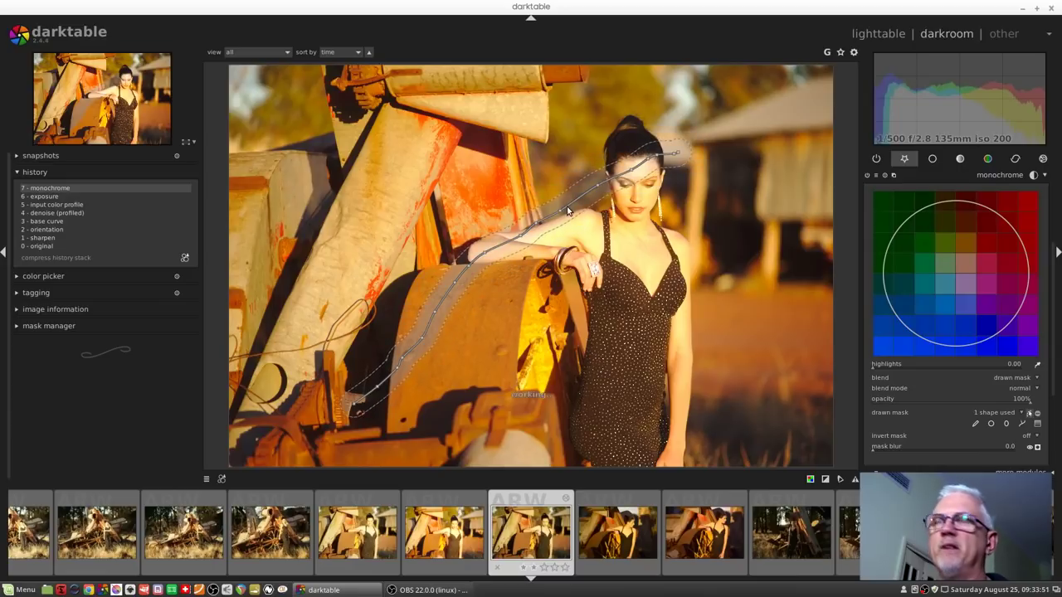
scroll(567, 212, up, 1)
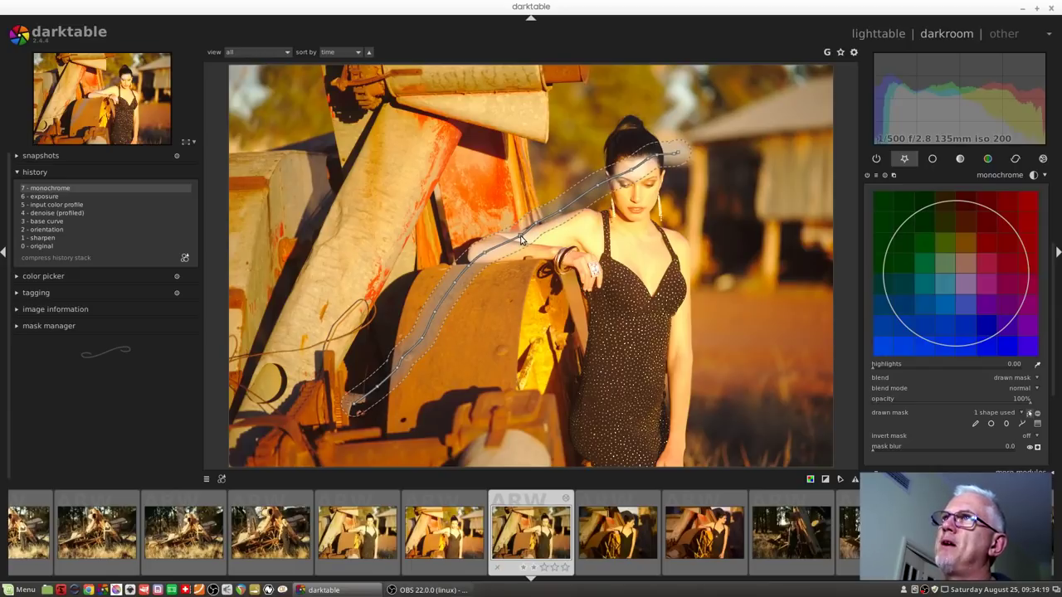
Reshape the brush stroke by moving one node down to the yellow panel and another up onto the red panel, and adjust its opacity
drag(522, 239, 547, 322)
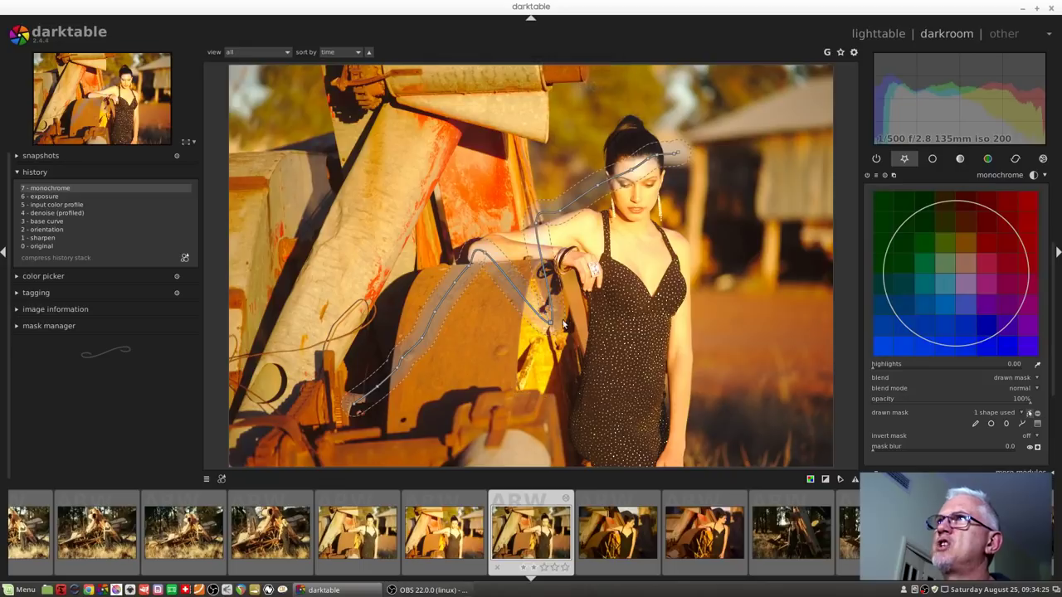
drag(486, 257, 467, 193)
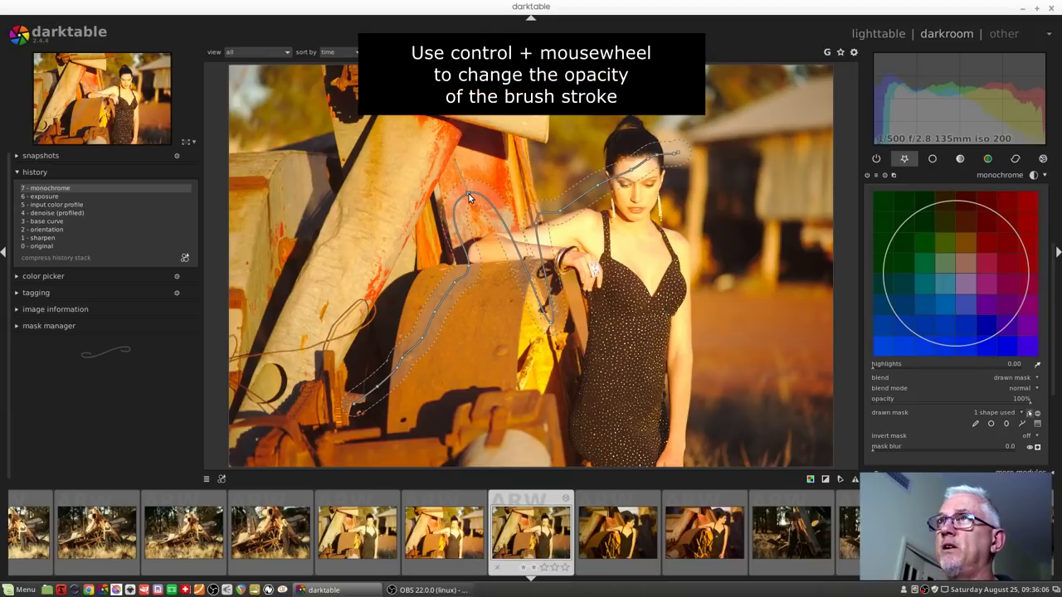
scroll(469, 198, down, 1)
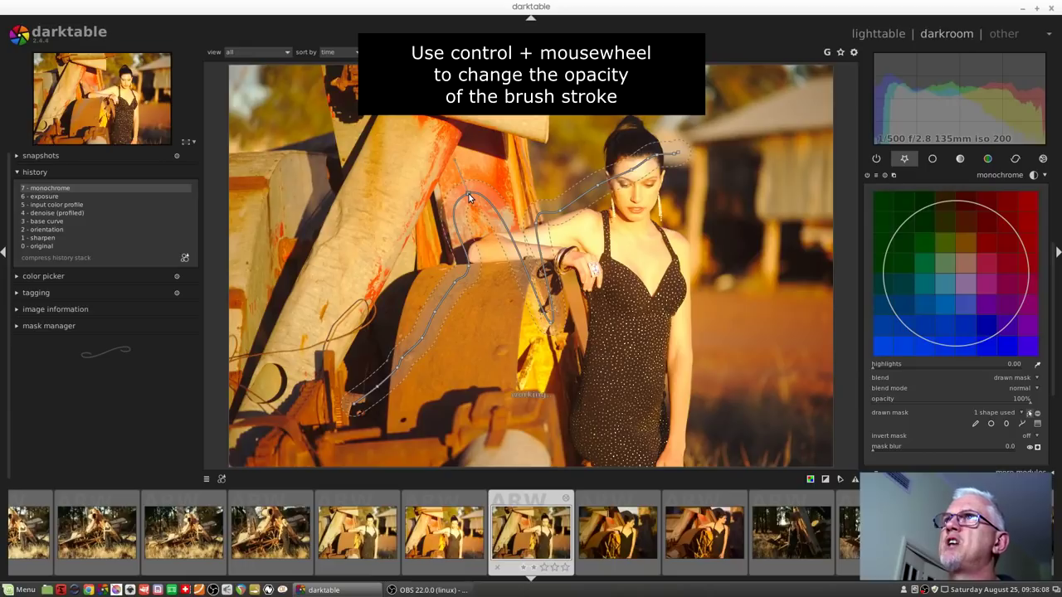
scroll(469, 197, down, 1)
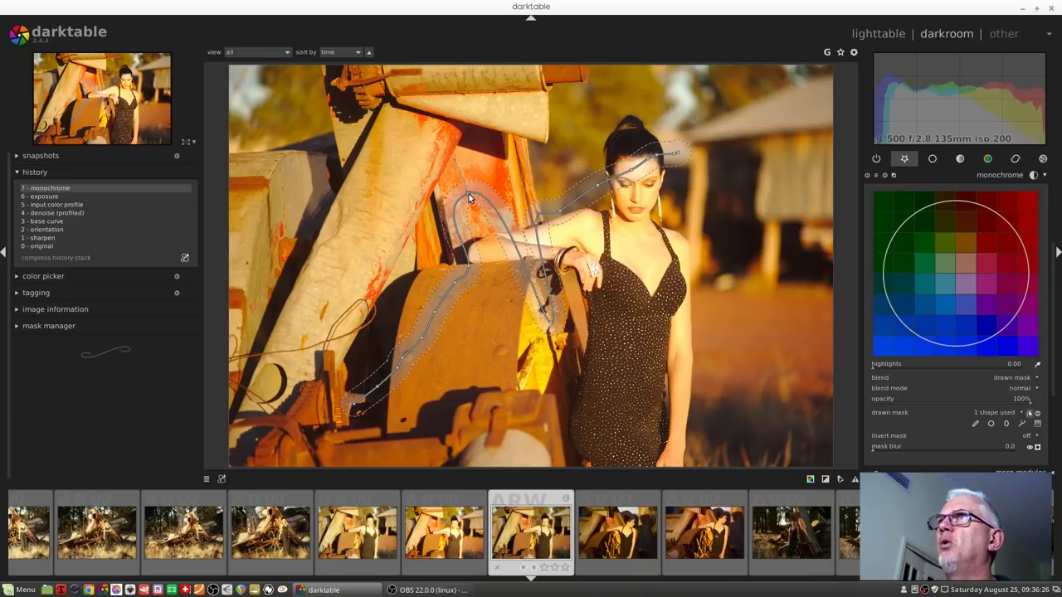
drag(468, 197, 482, 197)
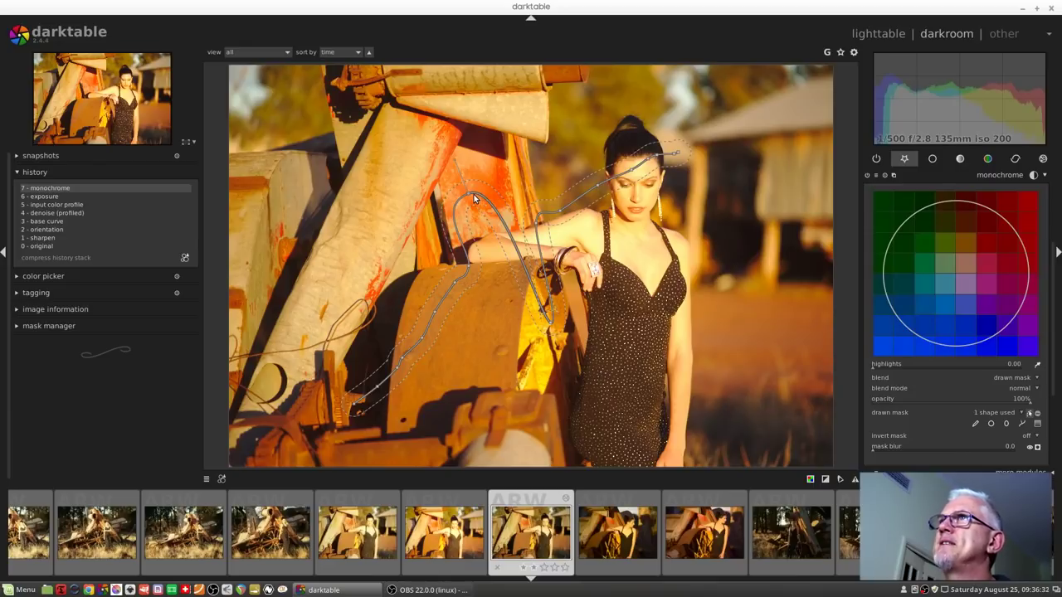
Delete the brush stroke mask, and place a circle mask over the woman's face
right_click(473, 198)
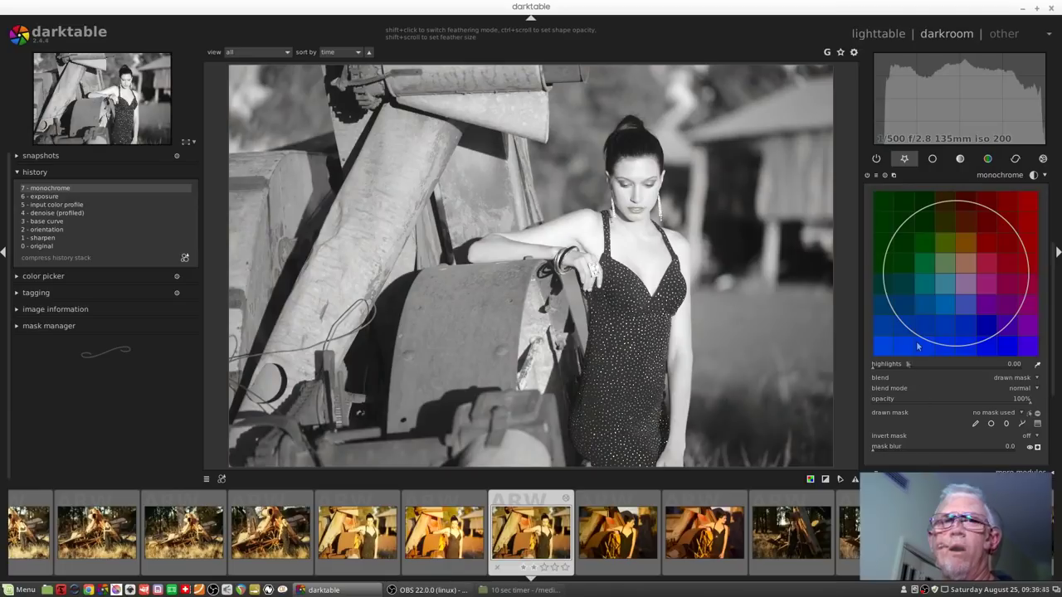
click(990, 423)
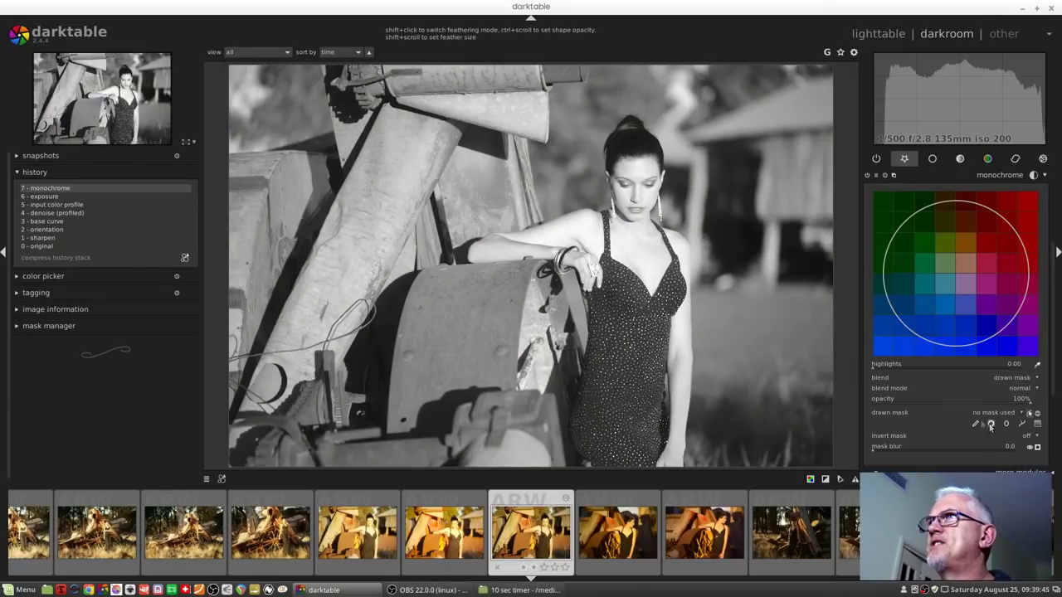
click(638, 195)
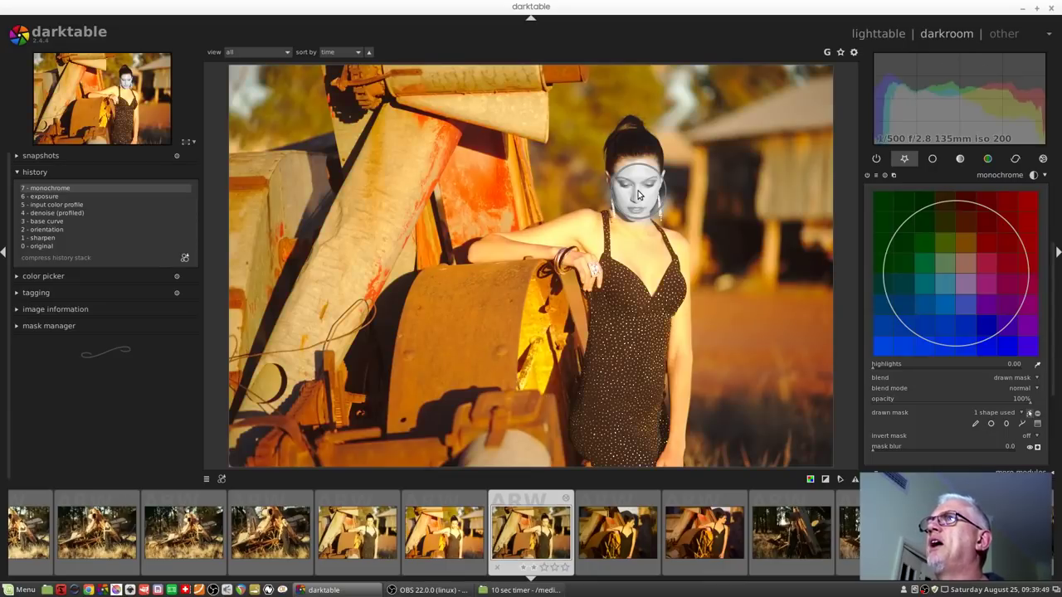
Enlarge the circle mask to take in the woman's whole head, and shrink it again to fit closely around her face
scroll(641, 199, up, 4)
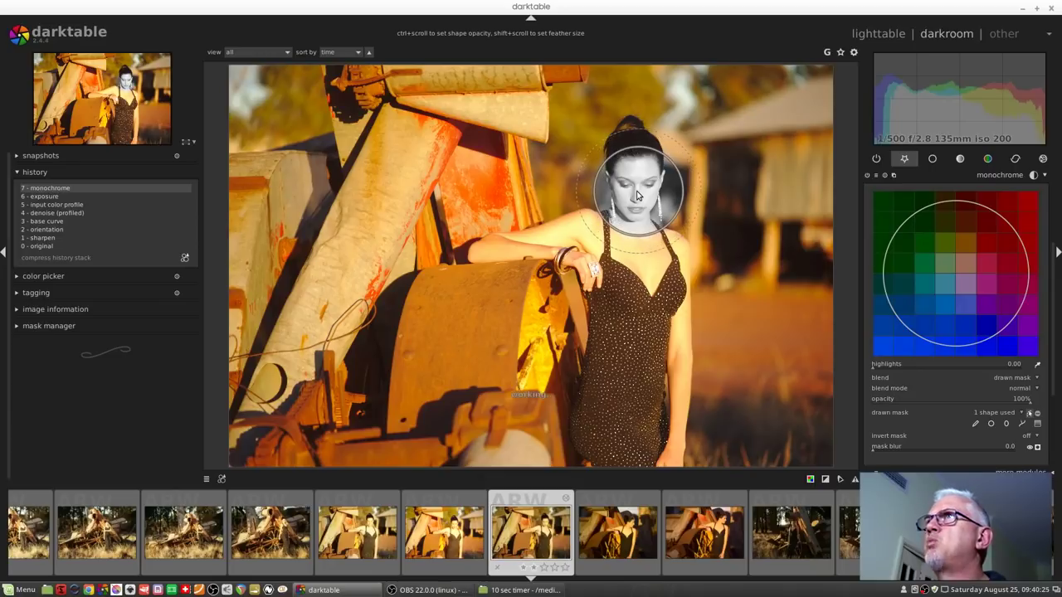
scroll(638, 195, down, 4)
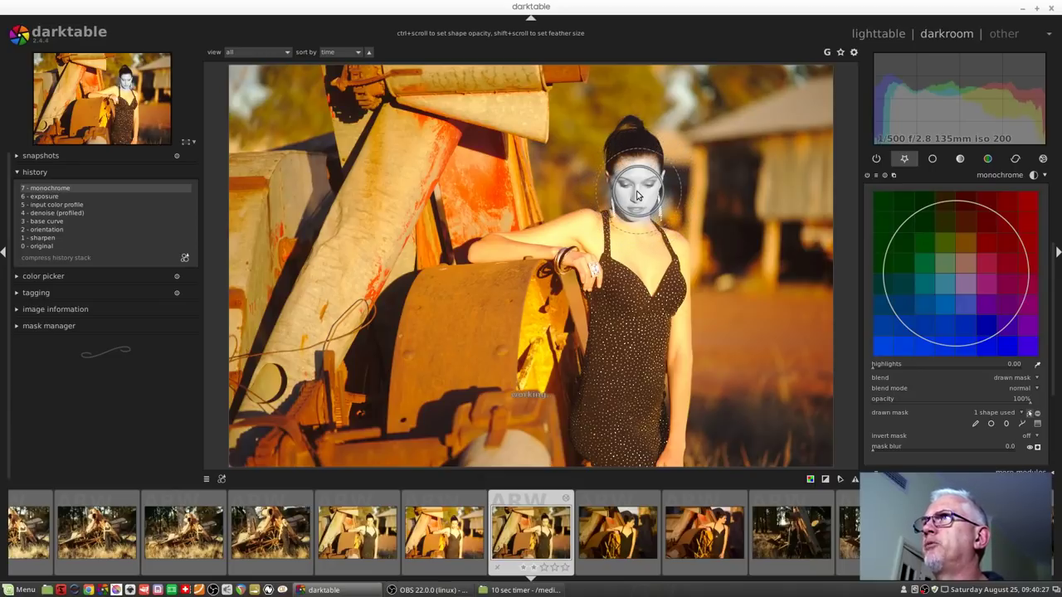
scroll(638, 196, up, 2)
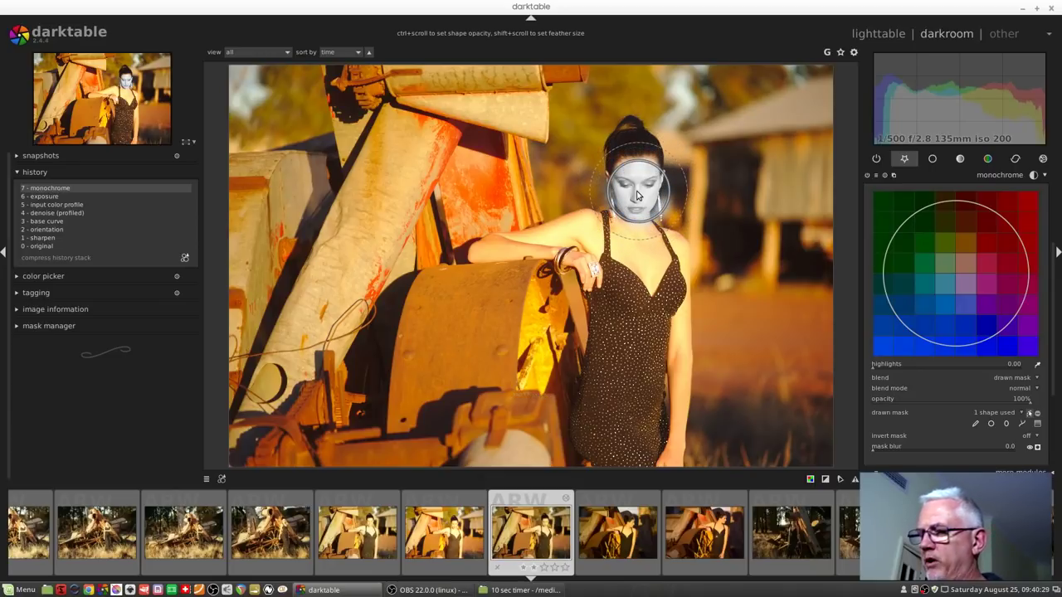
Narrow the circle's feathered border close to its edge, widen it well beyond the head, and bring it back to a moderate width
scroll(637, 196, down, 3)
scroll(637, 196, down, 3)
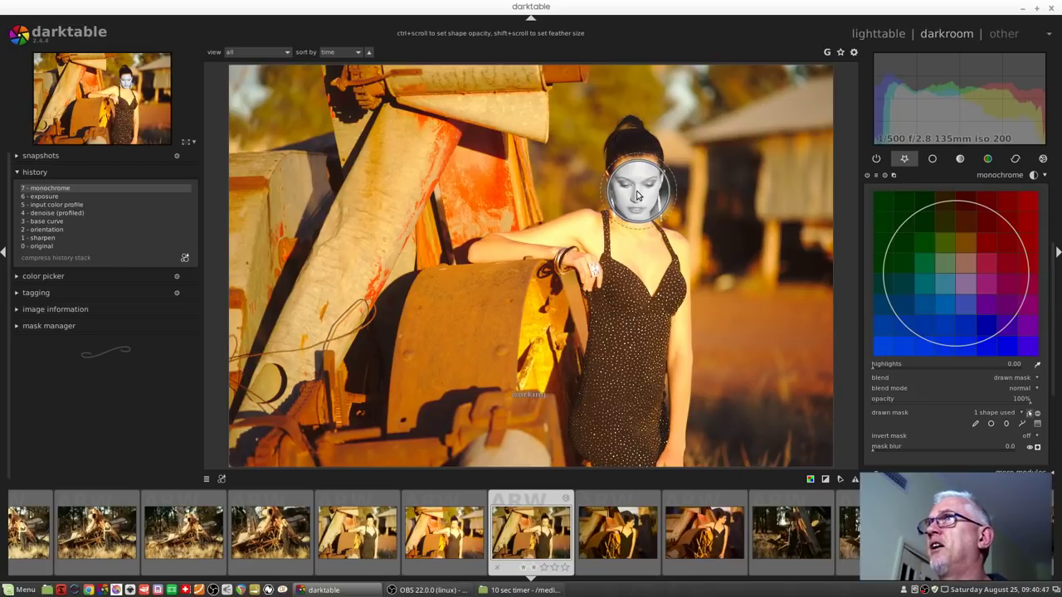
scroll(637, 195, up, 5)
scroll(637, 195, up, 5)
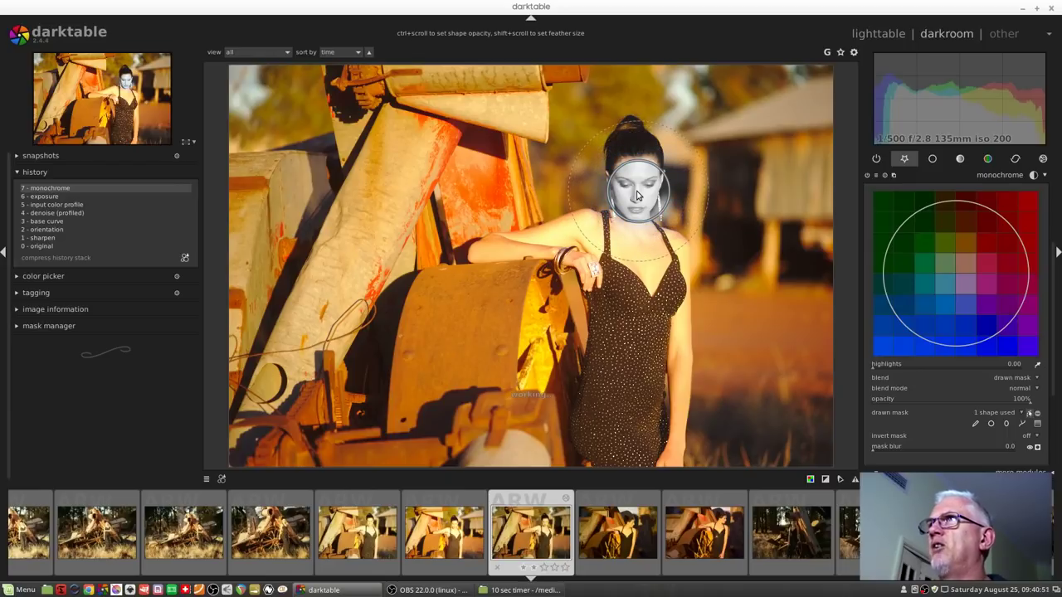
scroll(637, 195, down, 4)
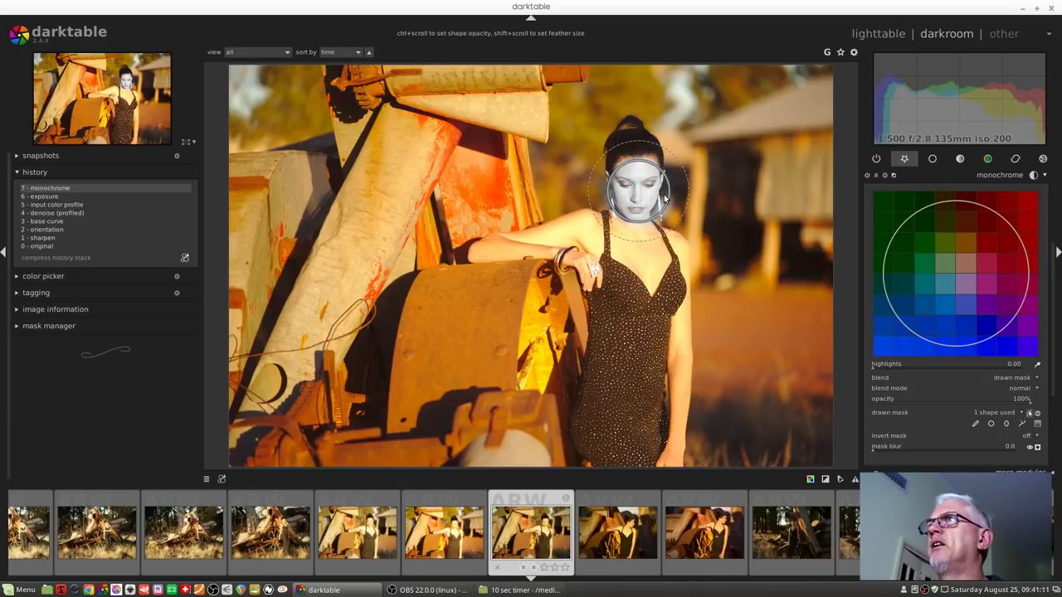
Delete the circle mask from the face, and place an ellipse mask along the woman's outstretched arm
right_click(664, 194)
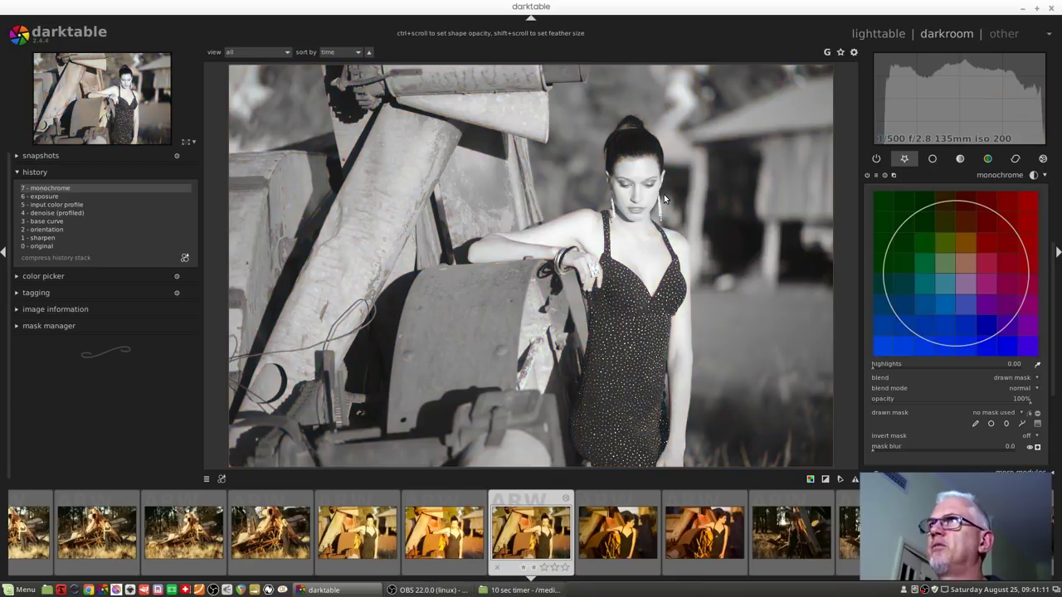
click(1007, 425)
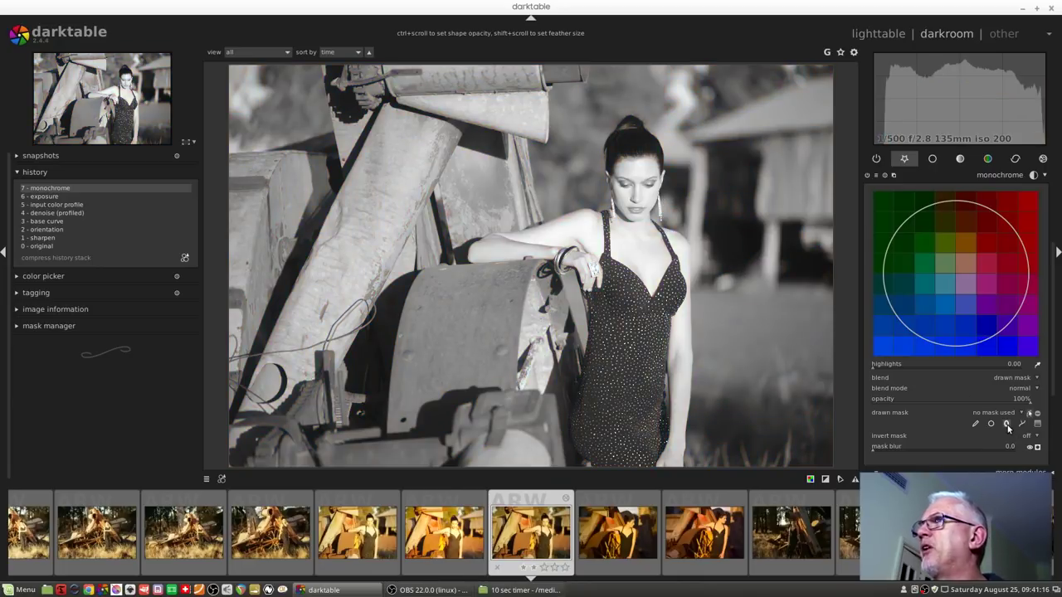
click(538, 243)
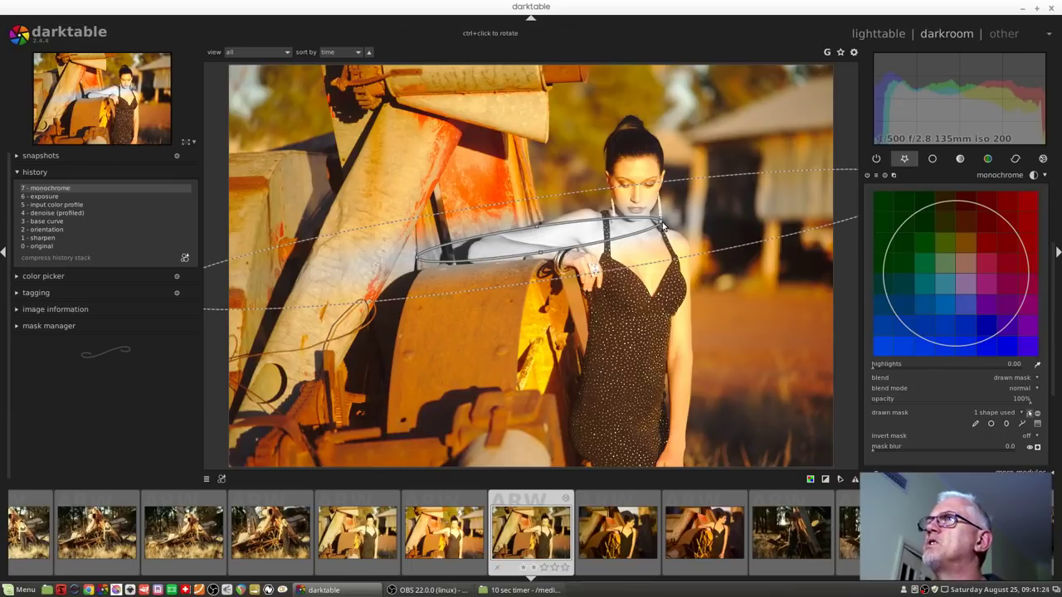
Shorten the ellipse mask, and reposition it upright over the woman's chest and upper dress
drag(660, 224, 547, 258)
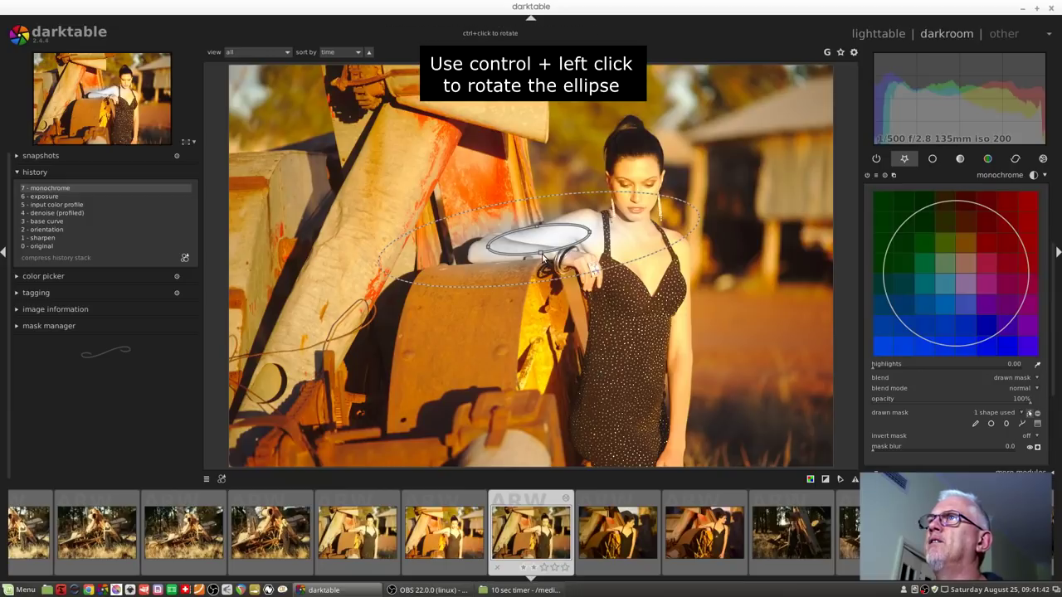
drag(542, 257, 646, 300)
scroll(655, 294, down, 5)
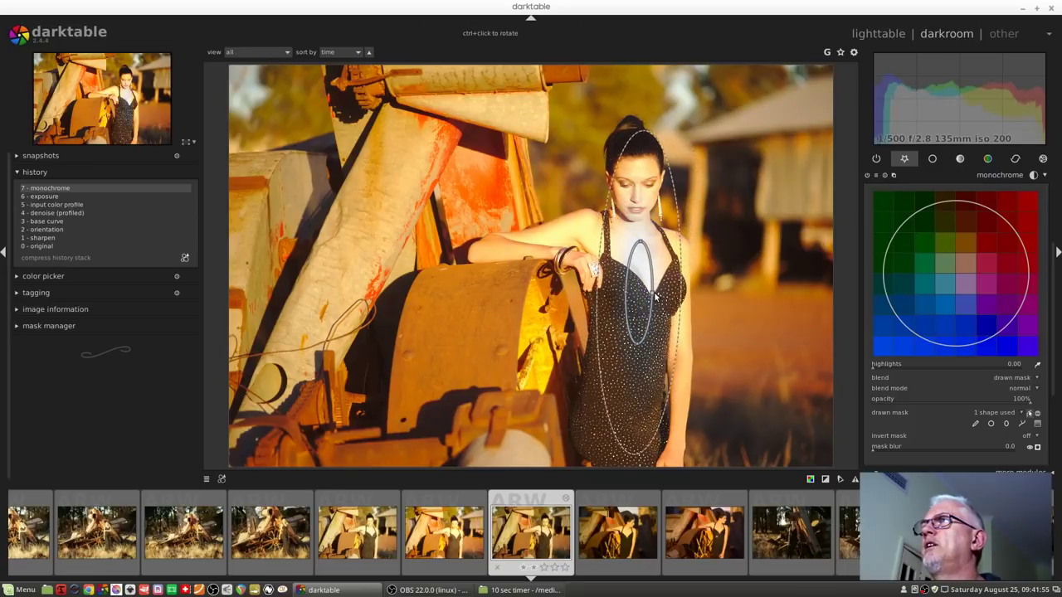
Lengthen the upright ellipse mask, and widen it across the front of the dress
scroll(637, 322, down, 2)
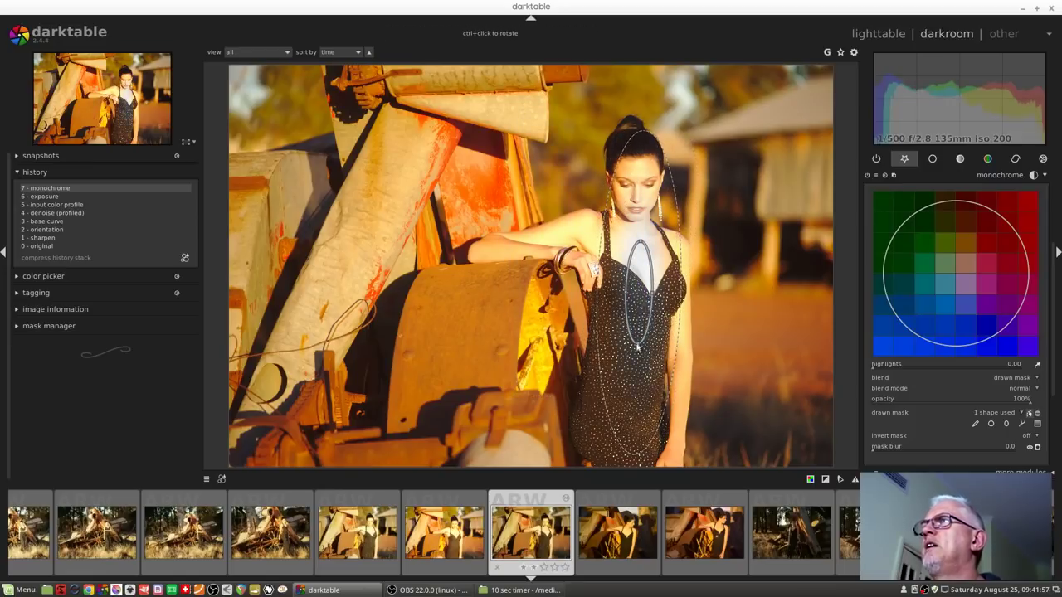
scroll(631, 307, up, 3)
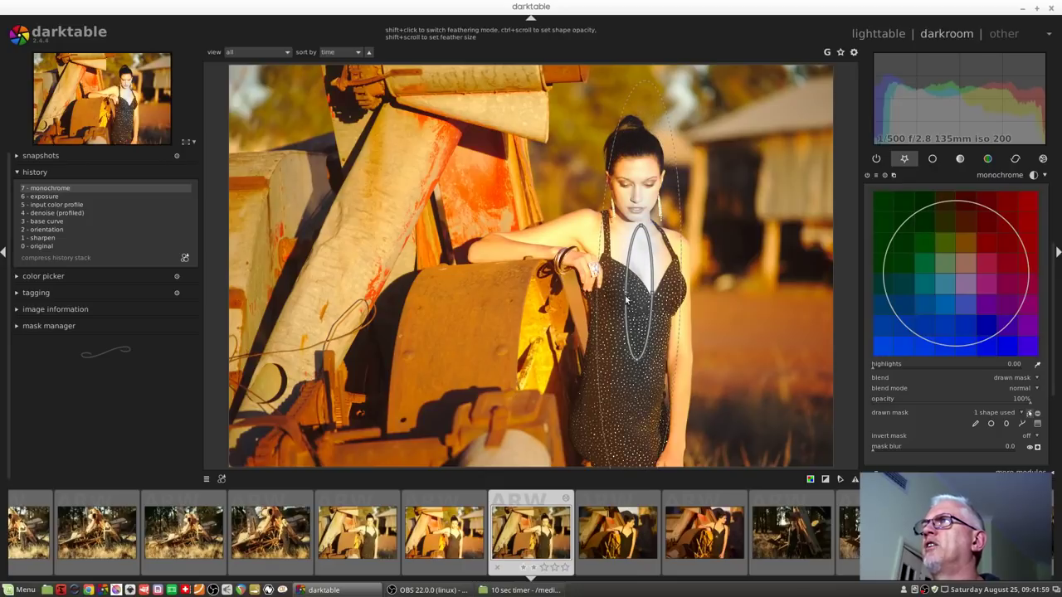
drag(627, 294, 612, 292)
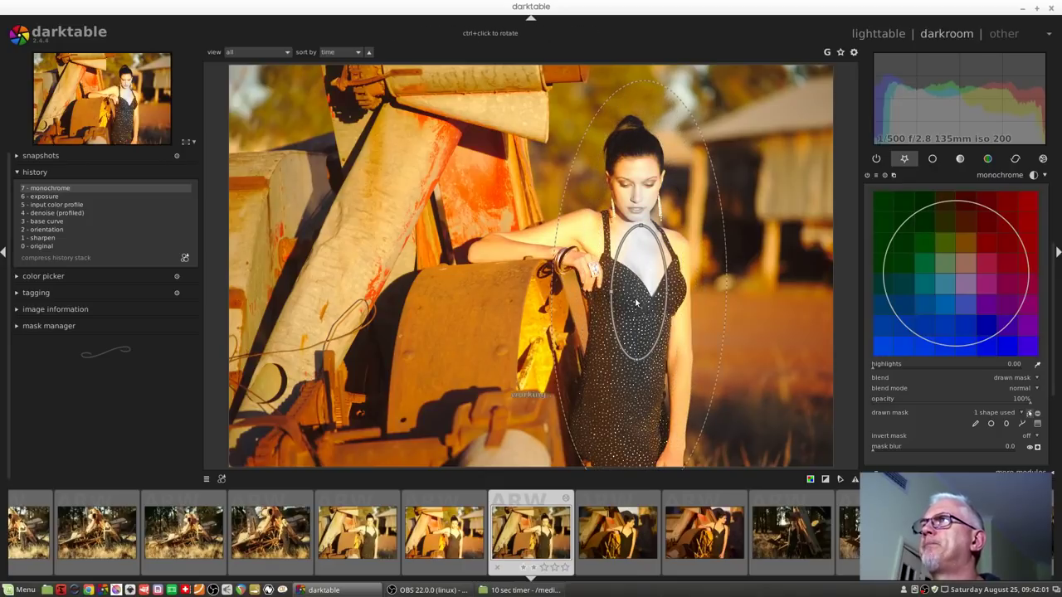
Rotate the ellipse mask back to a slight tilt, and move it over the woman's hand and the adjoining machinery
drag(637, 362, 582, 312)
drag(656, 309, 552, 273)
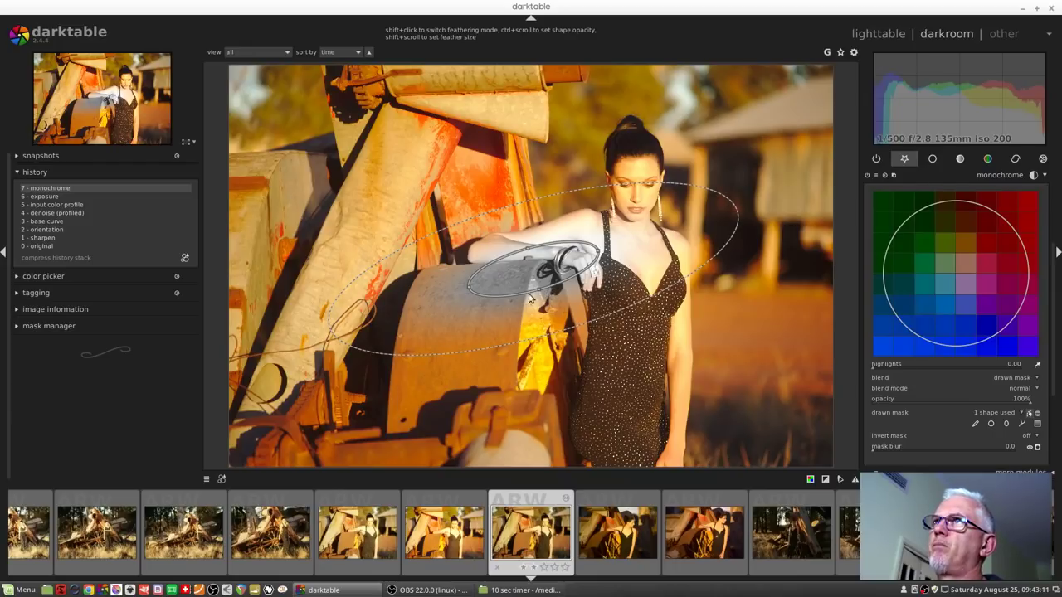
Switch the ellipse's feathering to an evenly wide border and back to a proportional one, flattening and shortening the ellipse near the hand
shift+click(589, 246)
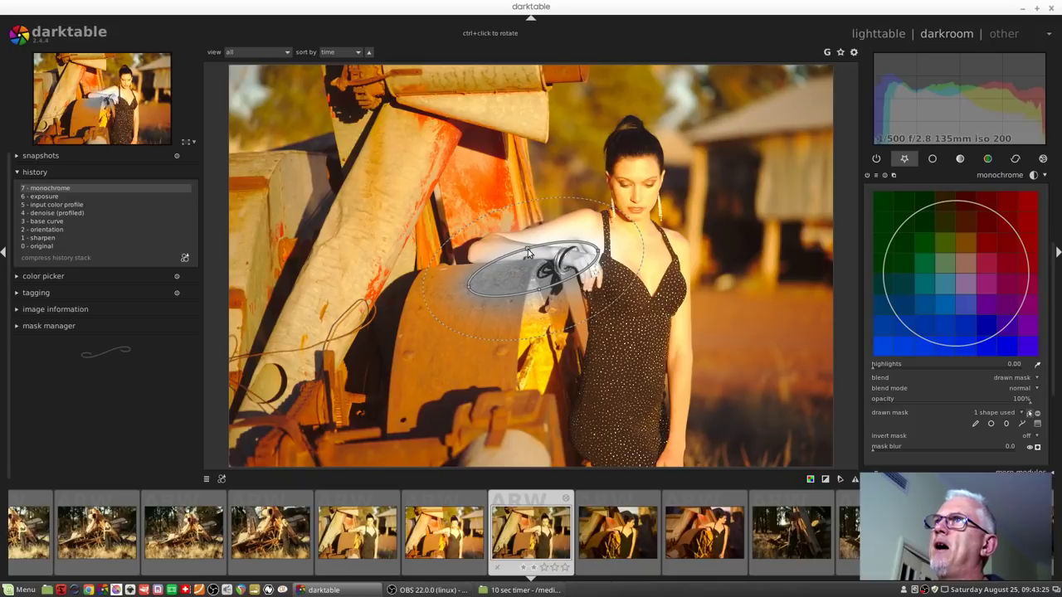
drag(528, 248, 531, 268)
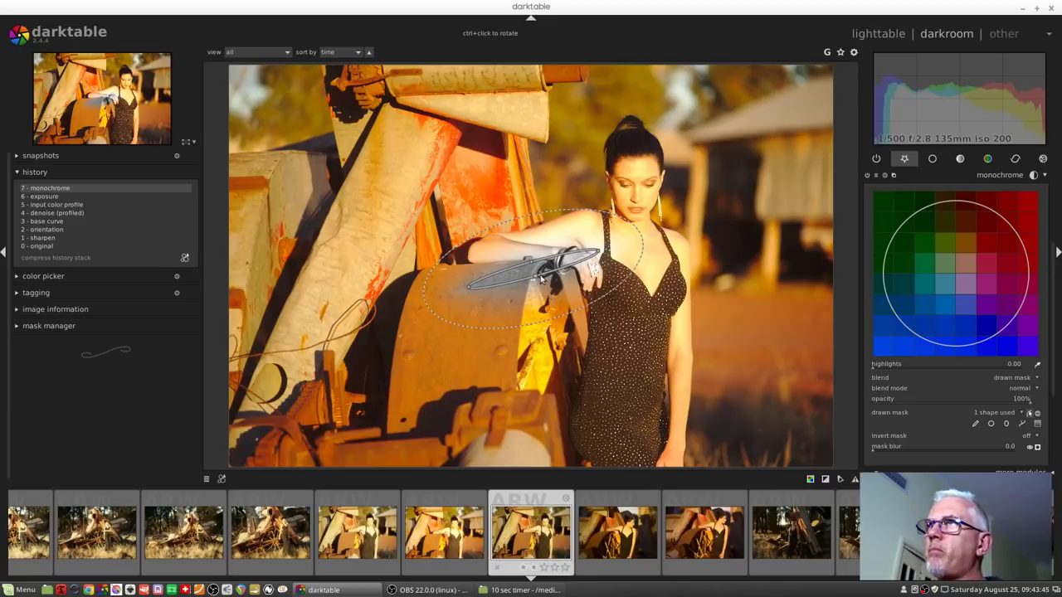
shift+scroll(525, 266, up, 5)
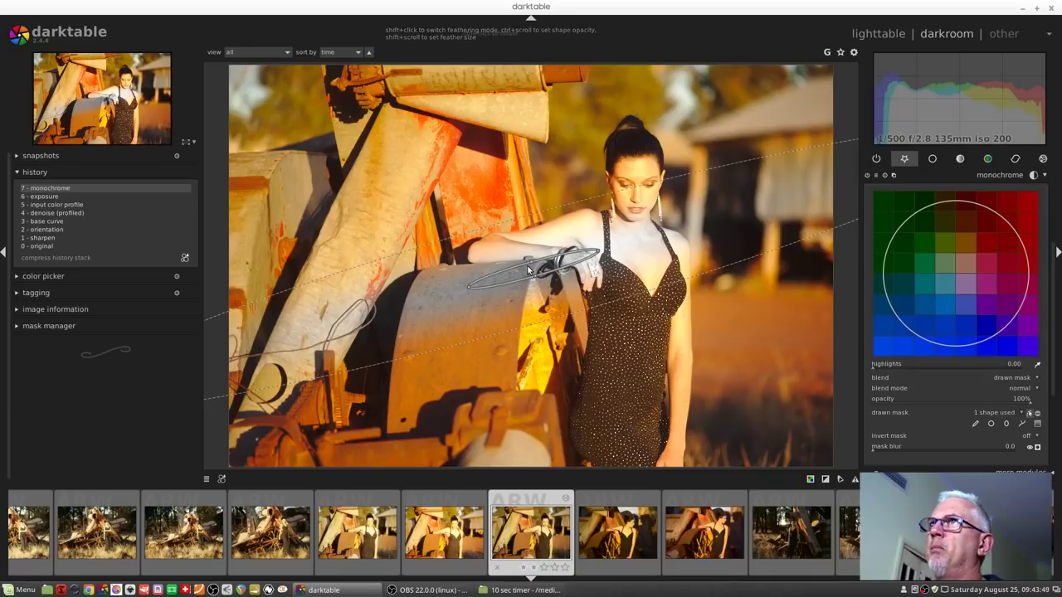
mouse_move(532, 266)
mouse_down()
mouse_move(494, 283)
mouse_move(542, 271)
mouse_up()
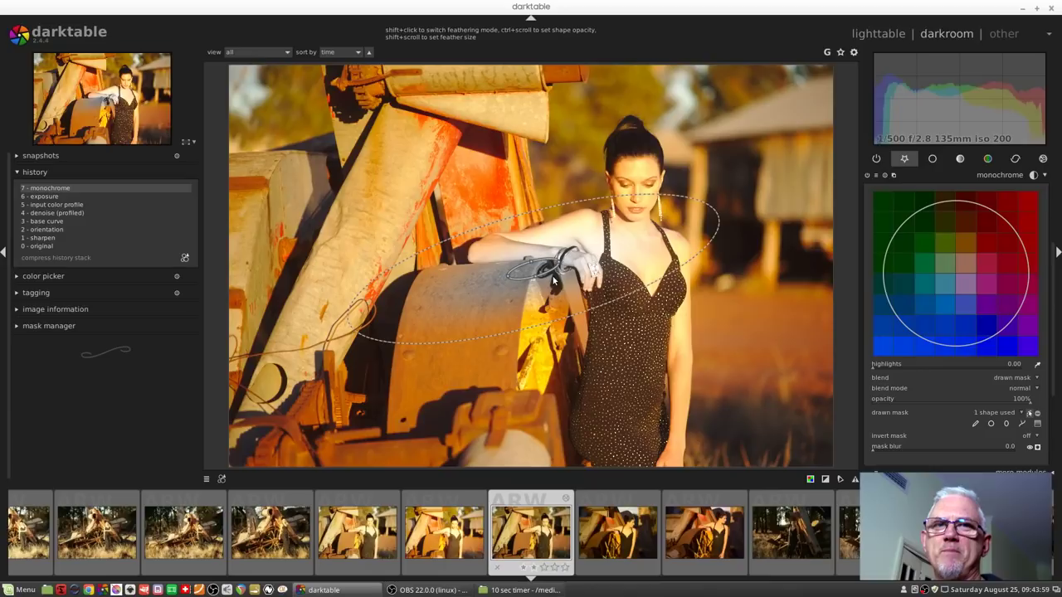
Remove the ellipse mask, and draw a closed, smooth three-node path mask around the woman's bent arm and chest
right_click(532, 266)
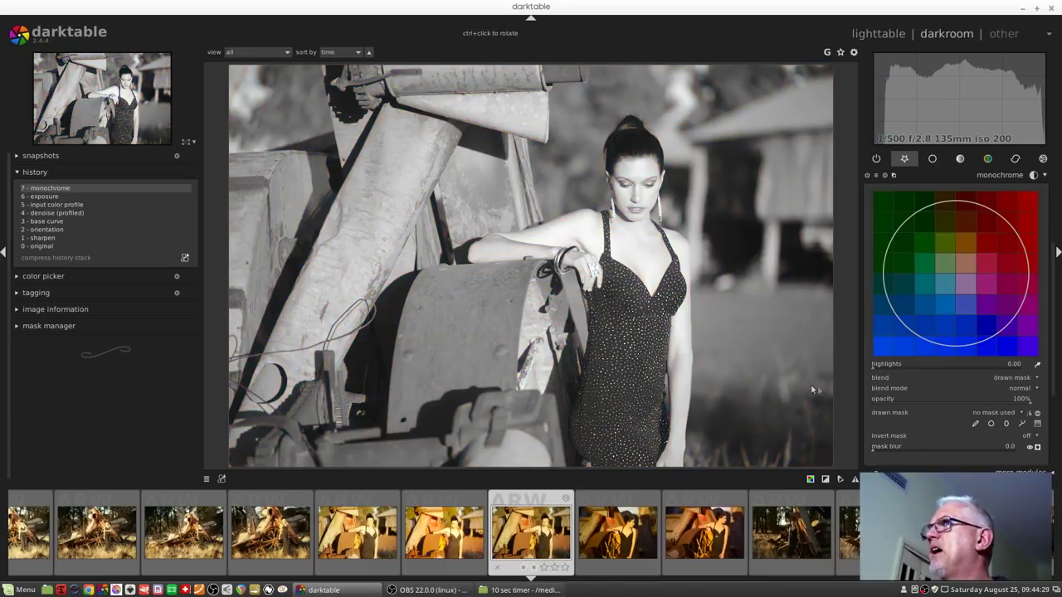
click(1023, 424)
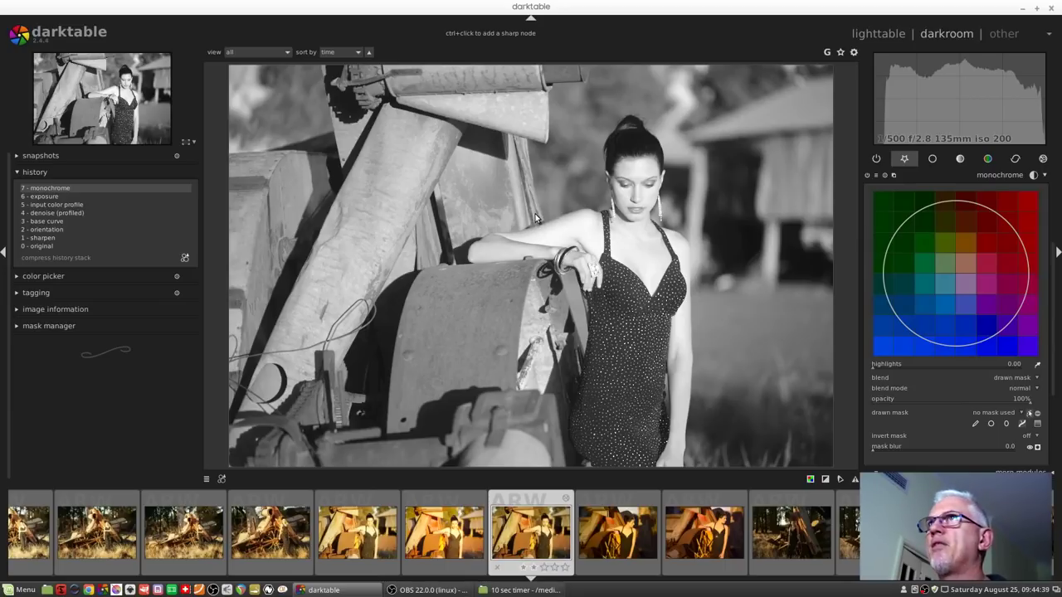
click(533, 170)
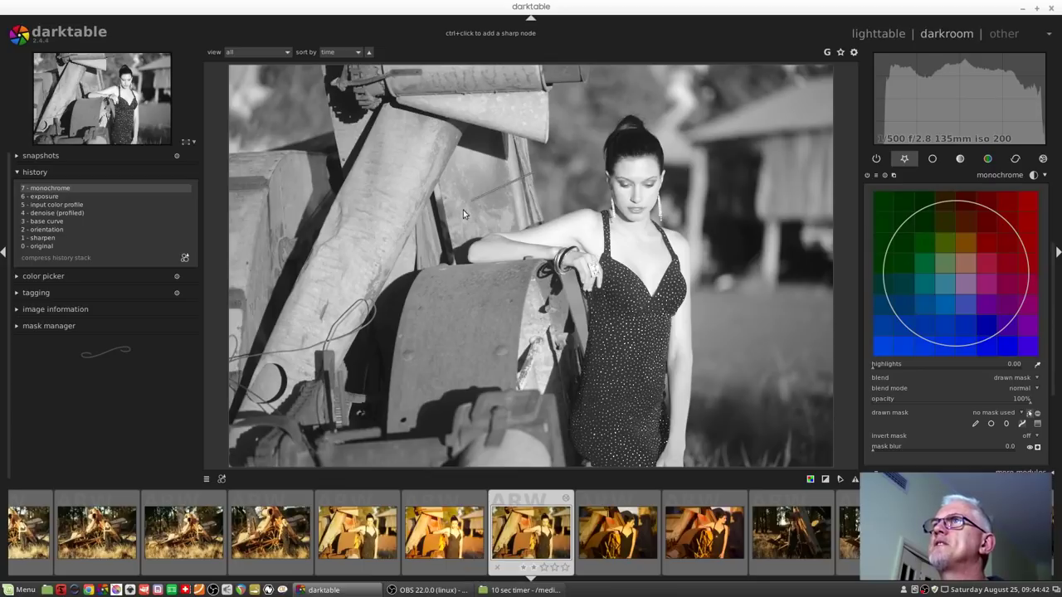
click(405, 289)
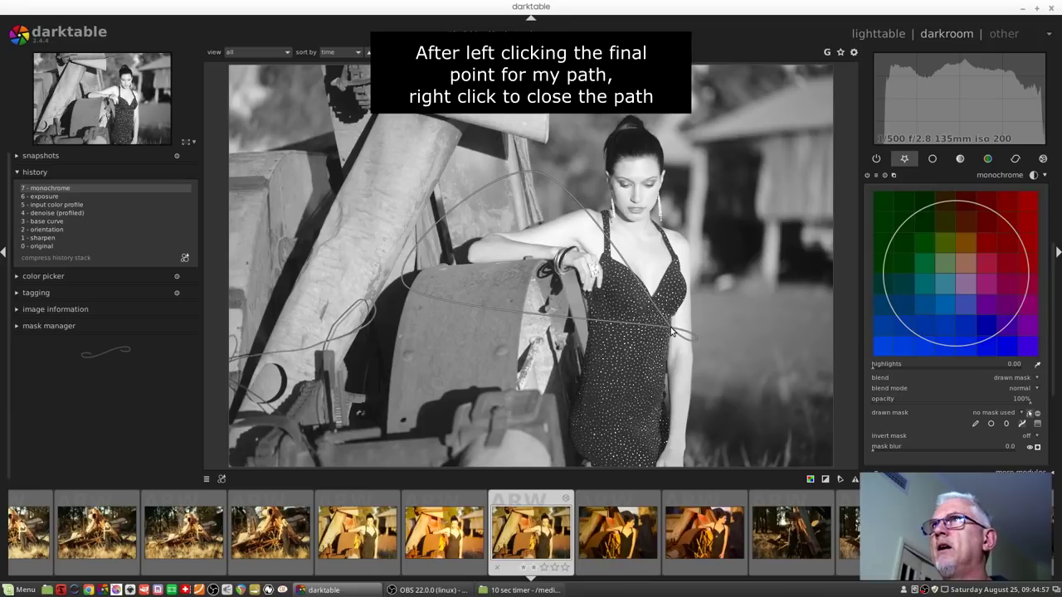
right_click(671, 331)
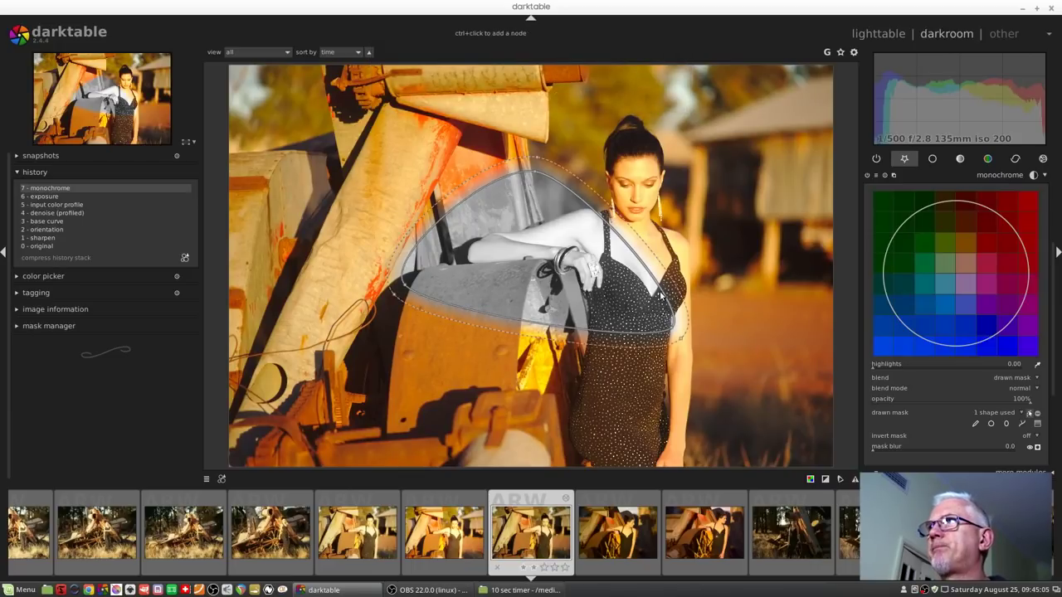
Replace the path with a new smooth three-node path over the arm and chest, and stretch its feather outward past the dress
right_click(494, 244)
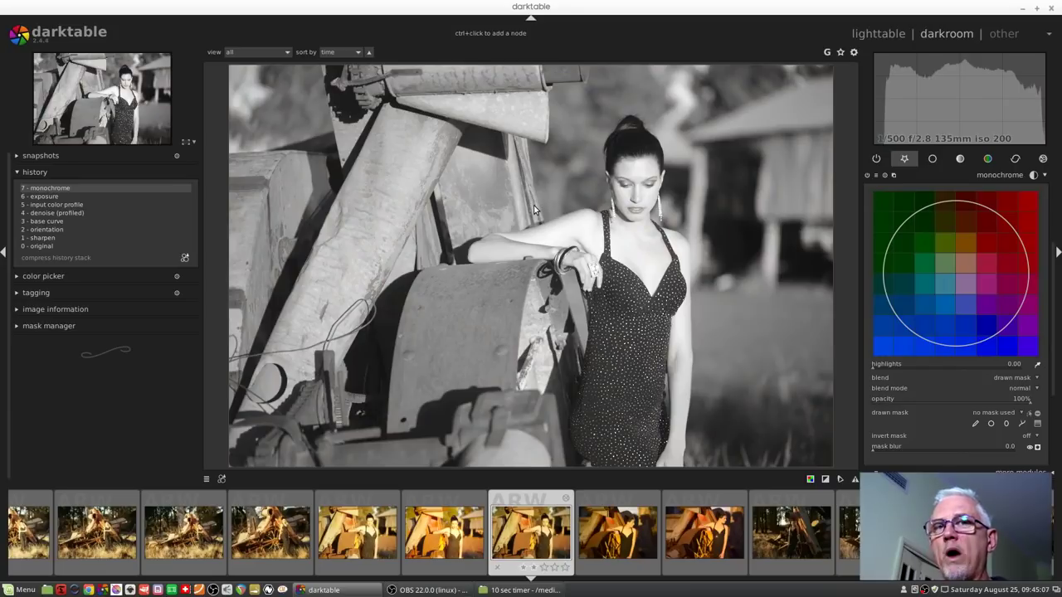
click(1022, 424)
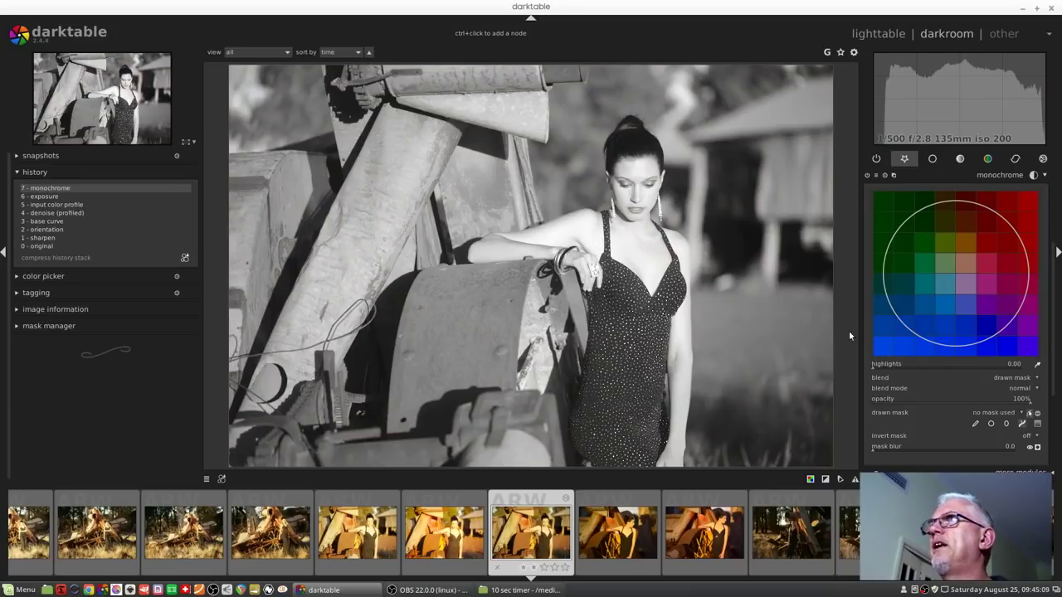
click(542, 149)
click(446, 251)
click(409, 274)
click(706, 311)
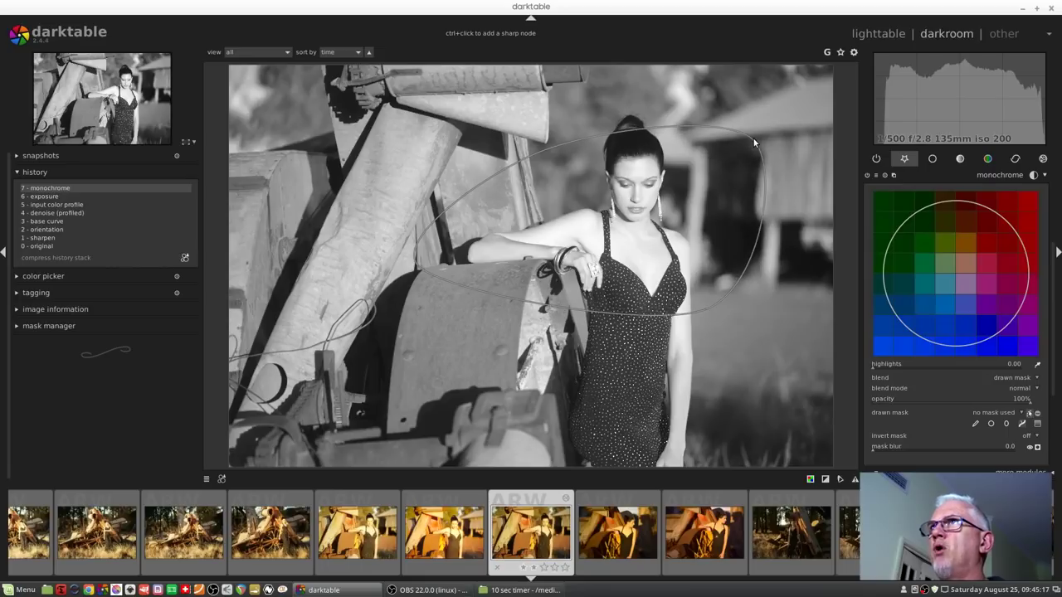
right_click(654, 299)
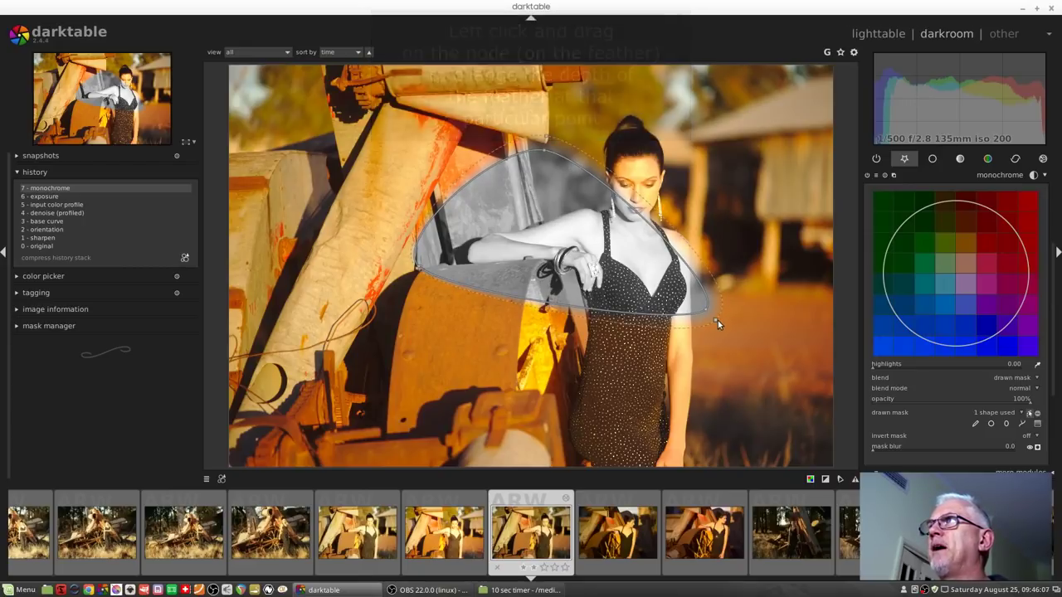
drag(716, 320, 764, 369)
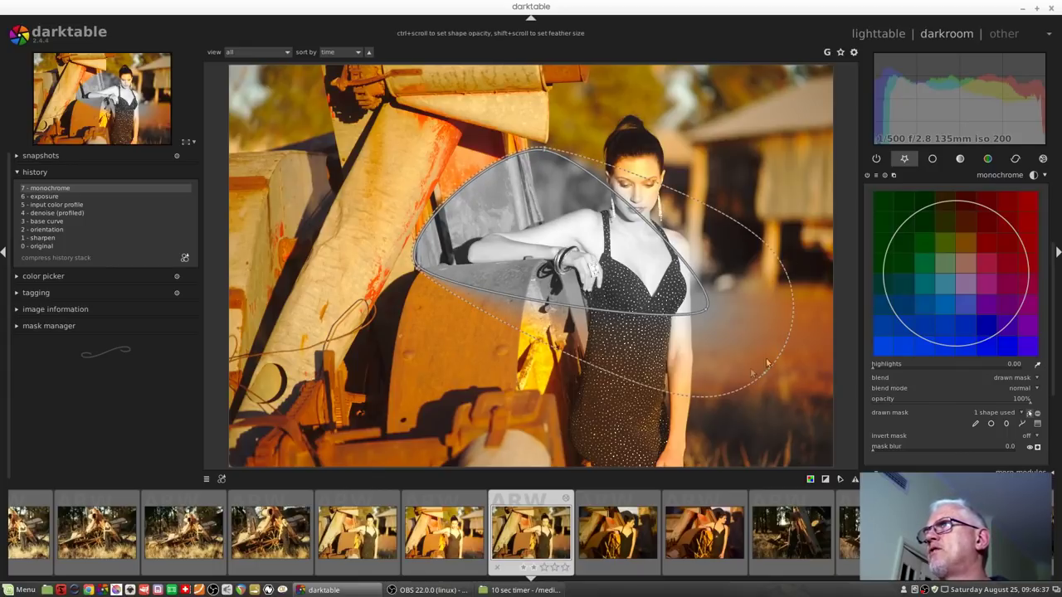
Examine the path's effect with its outline hidden and with the yellow mask overlay, and show the outline again
click(1030, 413)
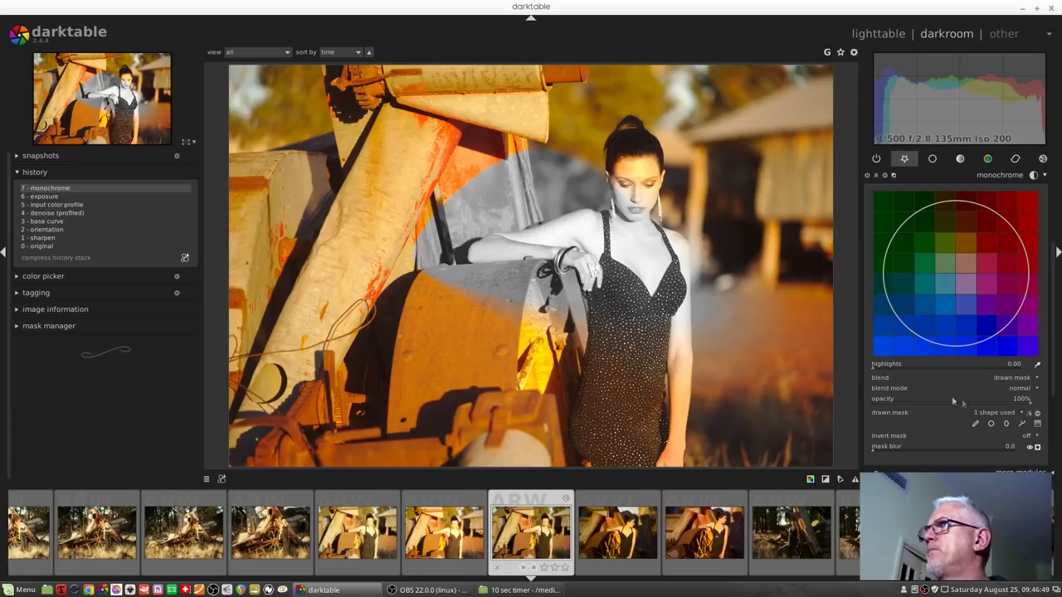
click(1030, 414)
click(1030, 414)
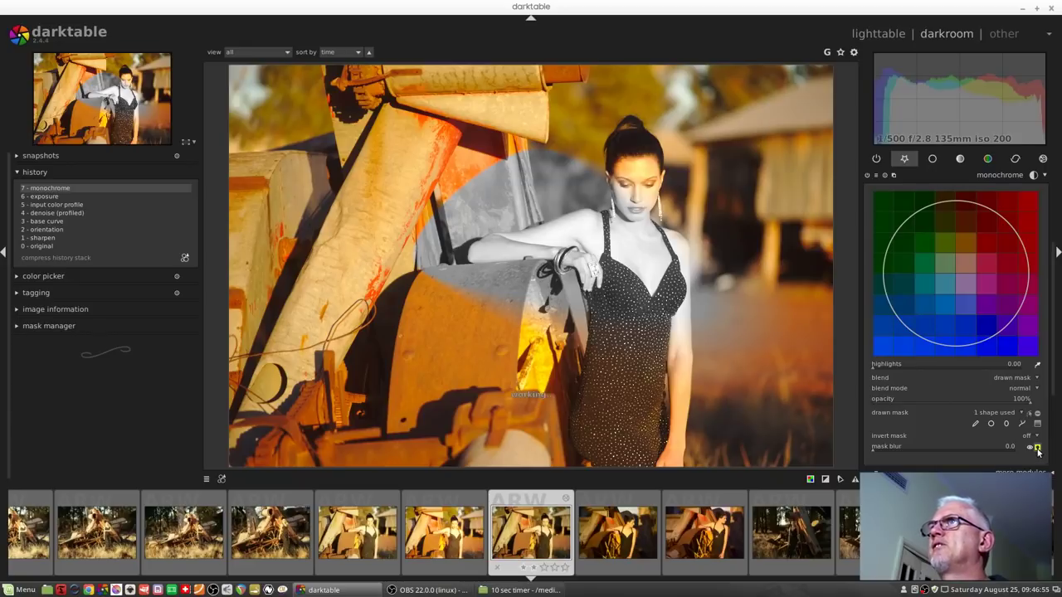
click(1036, 448)
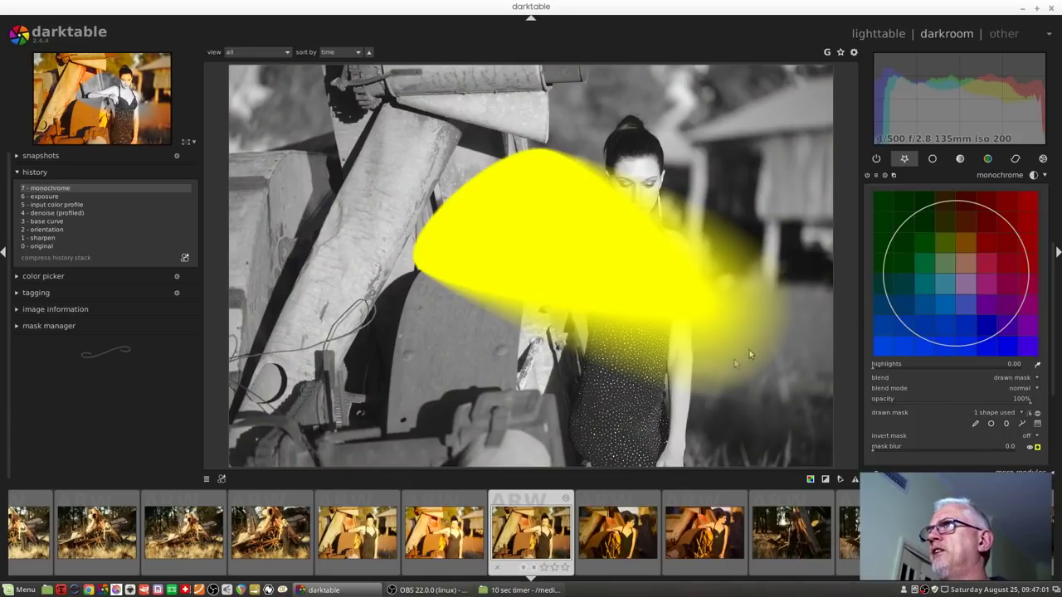
click(1037, 447)
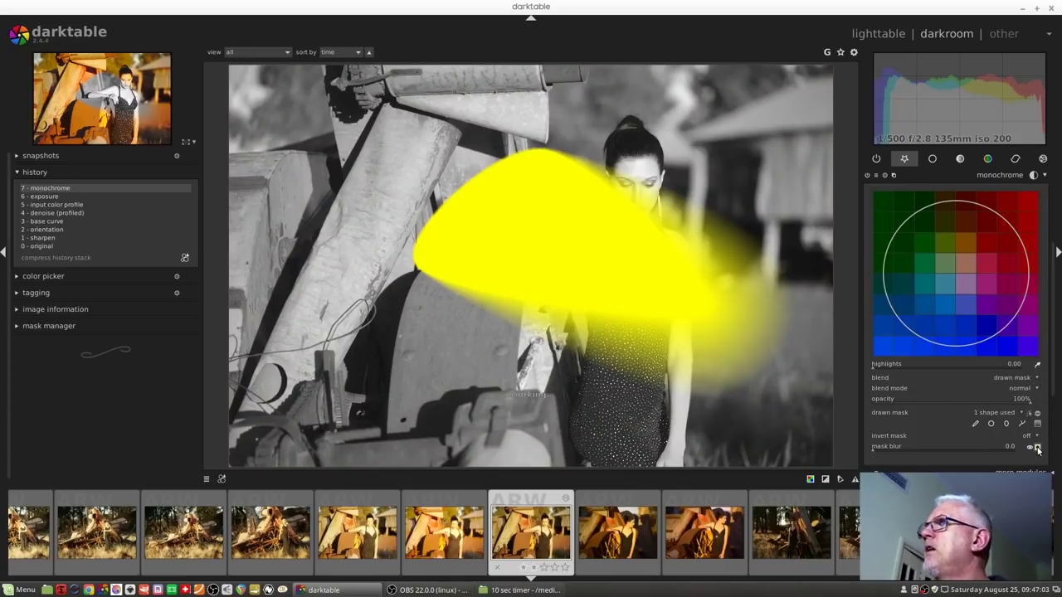
click(1031, 414)
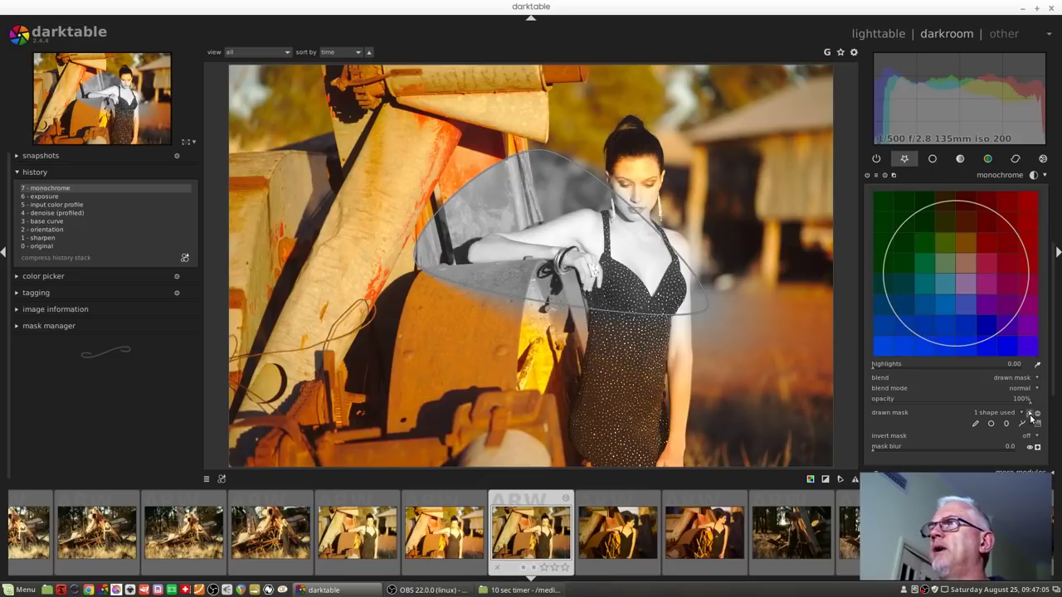
Replace the smooth path with a sharp-cornered triangular path mask spanning the machinery, the woman's arm and her bust
right_click(644, 317)
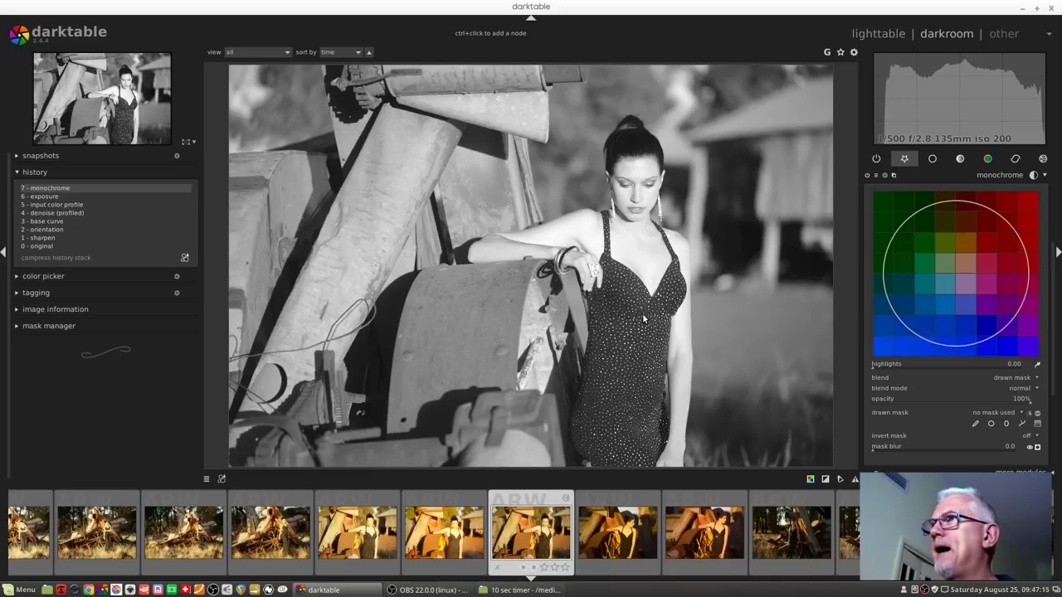
click(1023, 425)
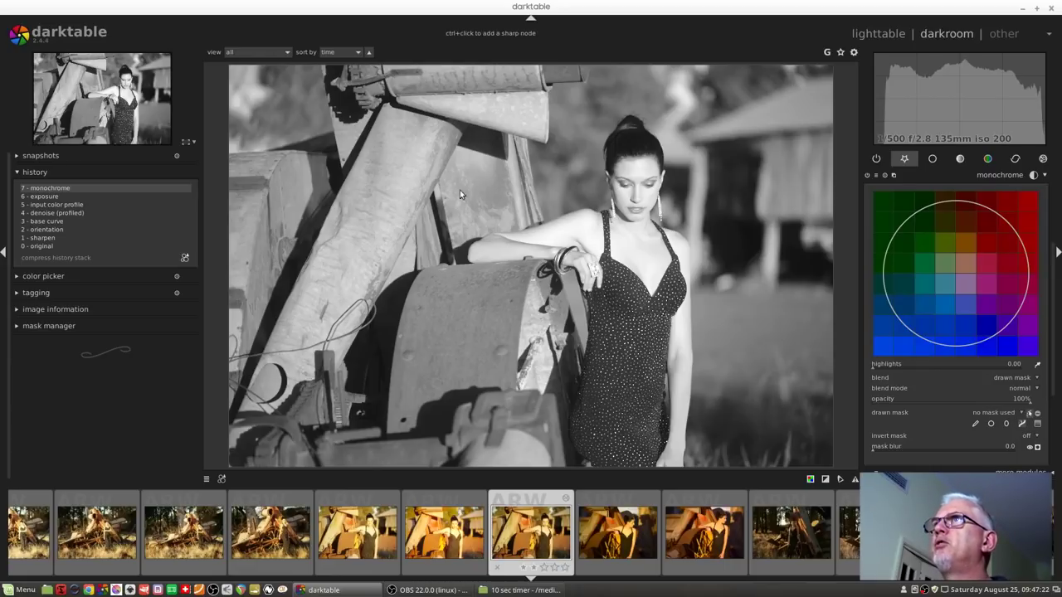
click(533, 142)
click(389, 284)
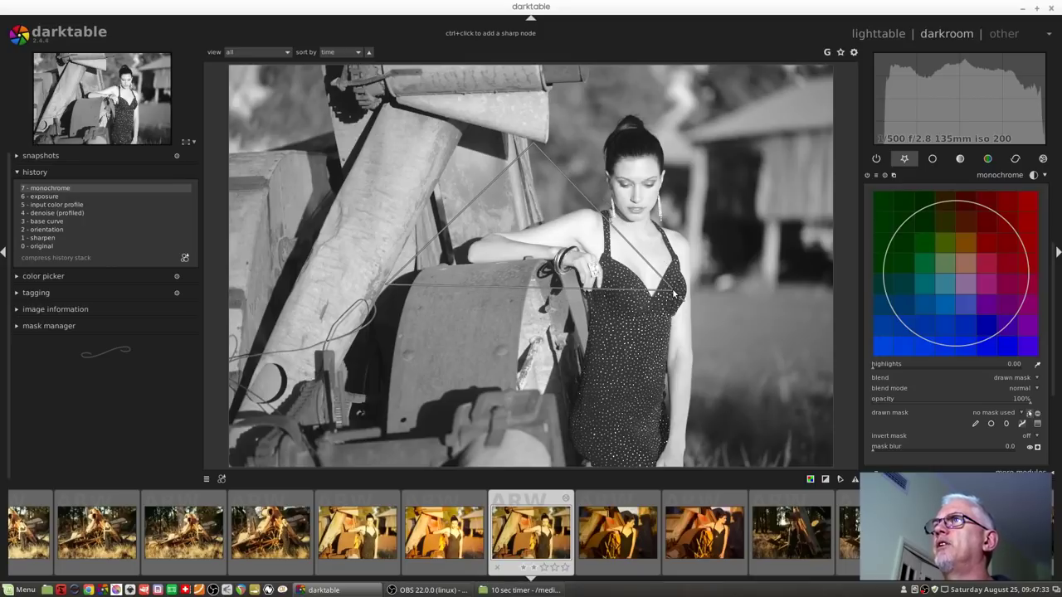
ctrl+click(661, 292)
right_click(661, 292)
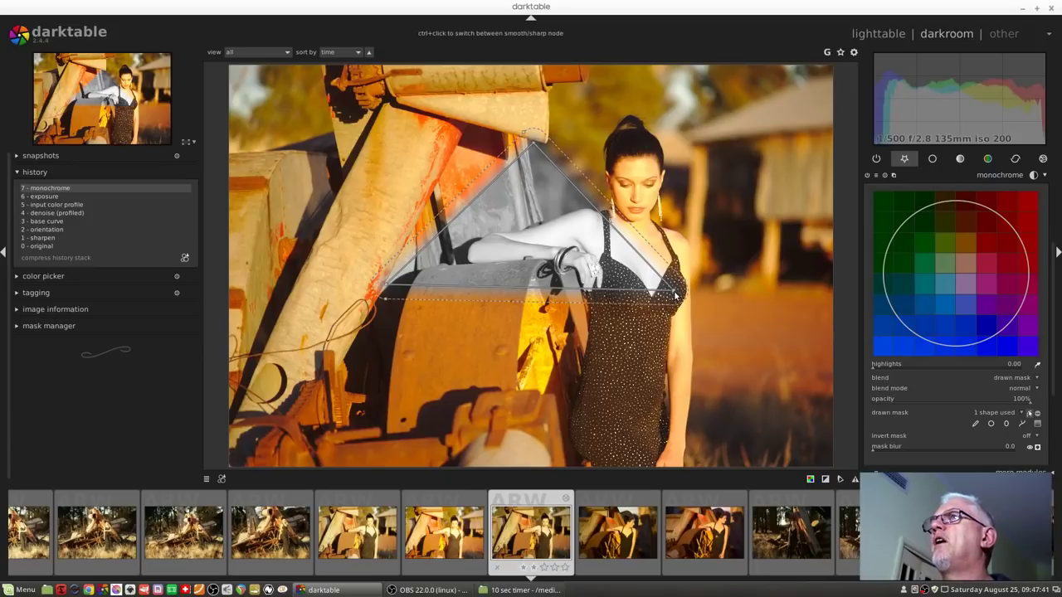
Move the triangle's bust-side node down to the woman's waist, widen the feather there, and make the node smooth
drag(674, 295, 609, 349)
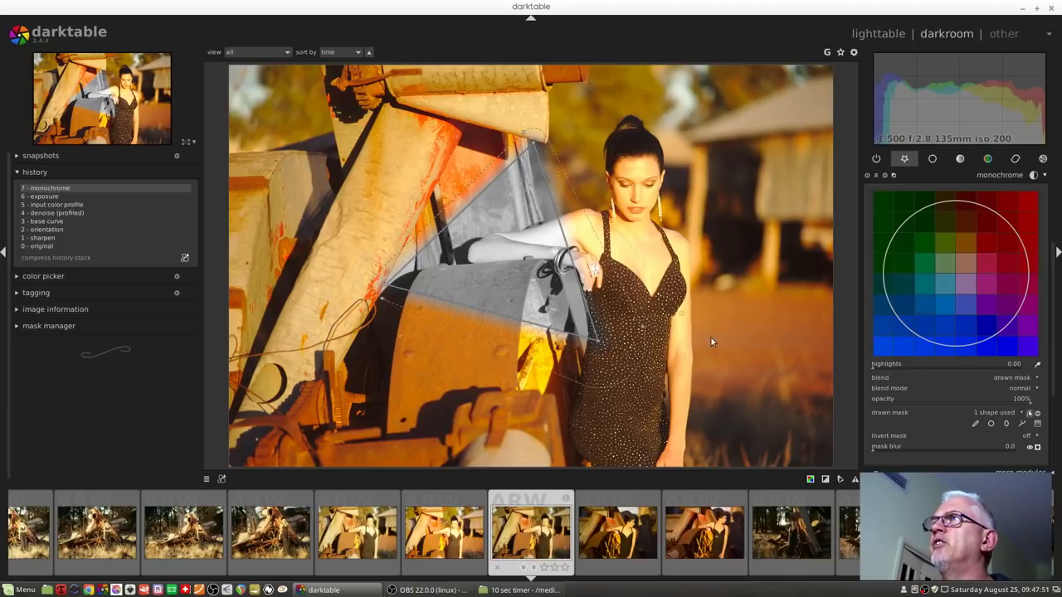
scroll(689, 361, up, 2)
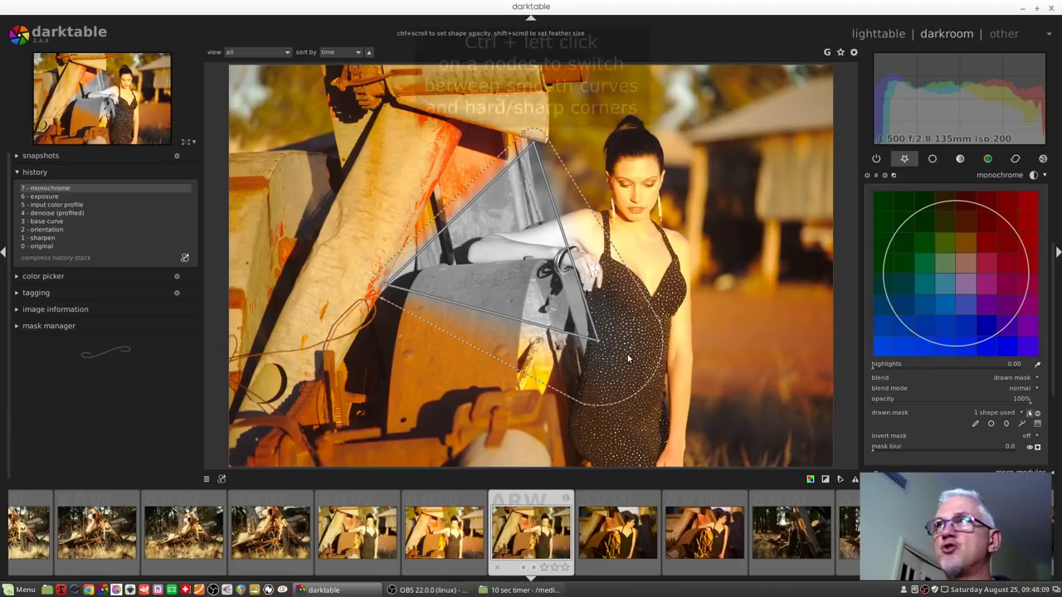
ctrl+click(600, 345)
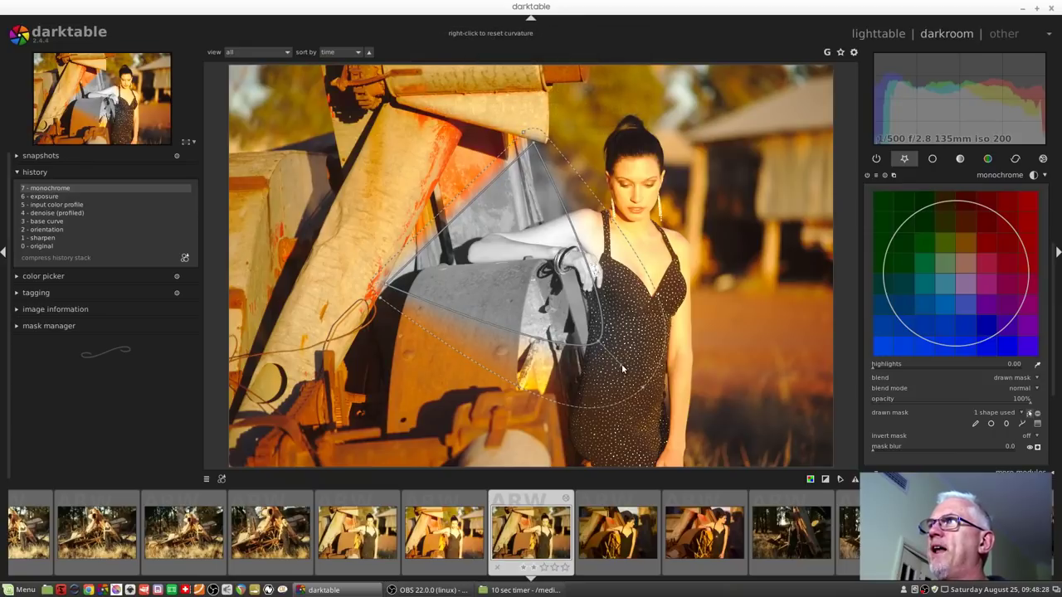
Adjust the curvature of the path's waist node, and extend its feather down over the dress
mouse_move(581, 332)
mouse_down()
mouse_move(547, 357)
mouse_move(593, 345)
mouse_up()
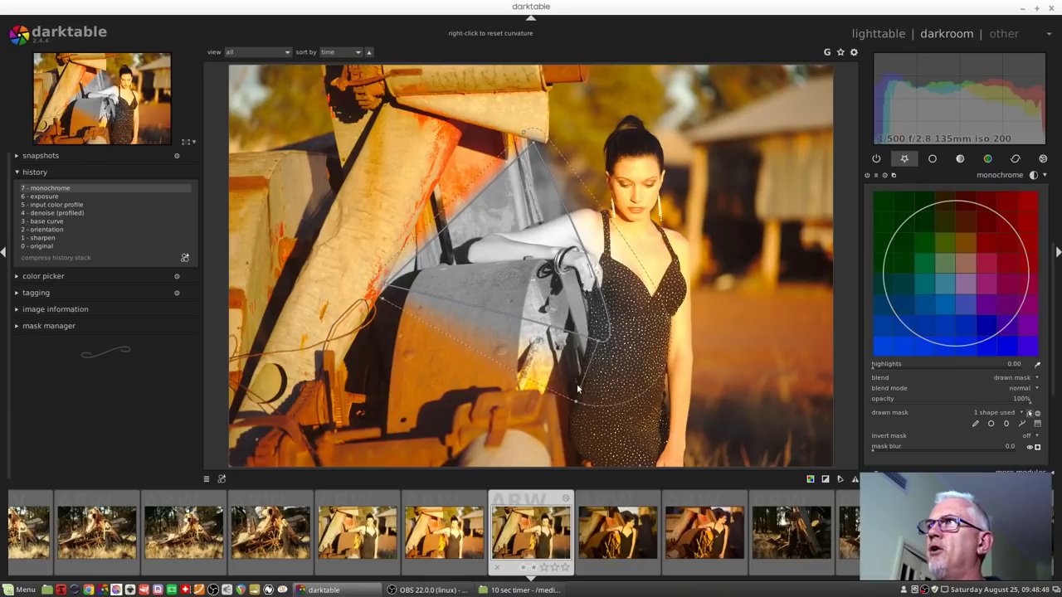
drag(578, 392, 631, 405)
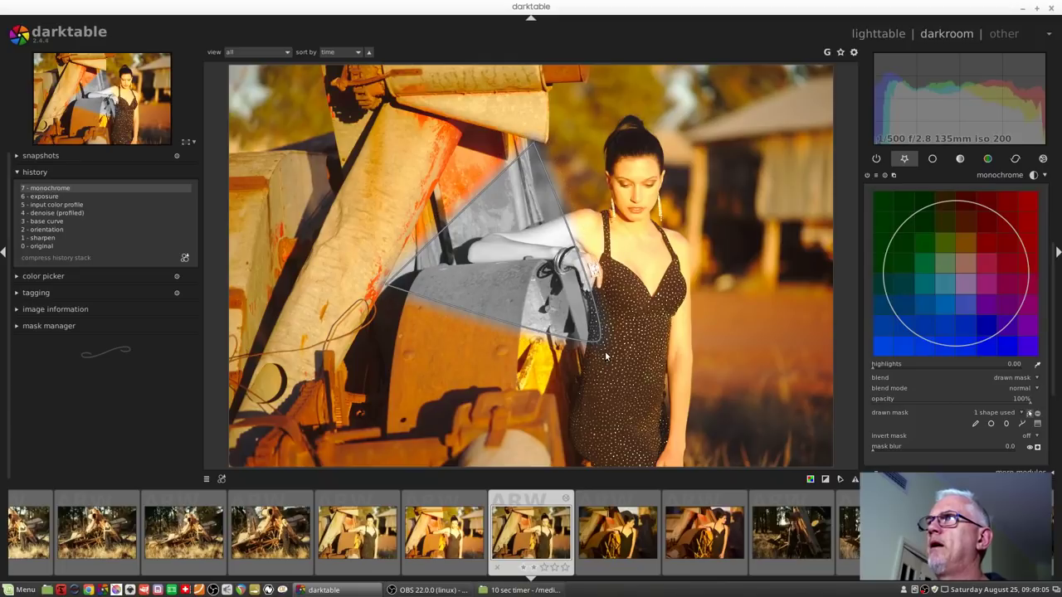
drag(607, 357, 635, 408)
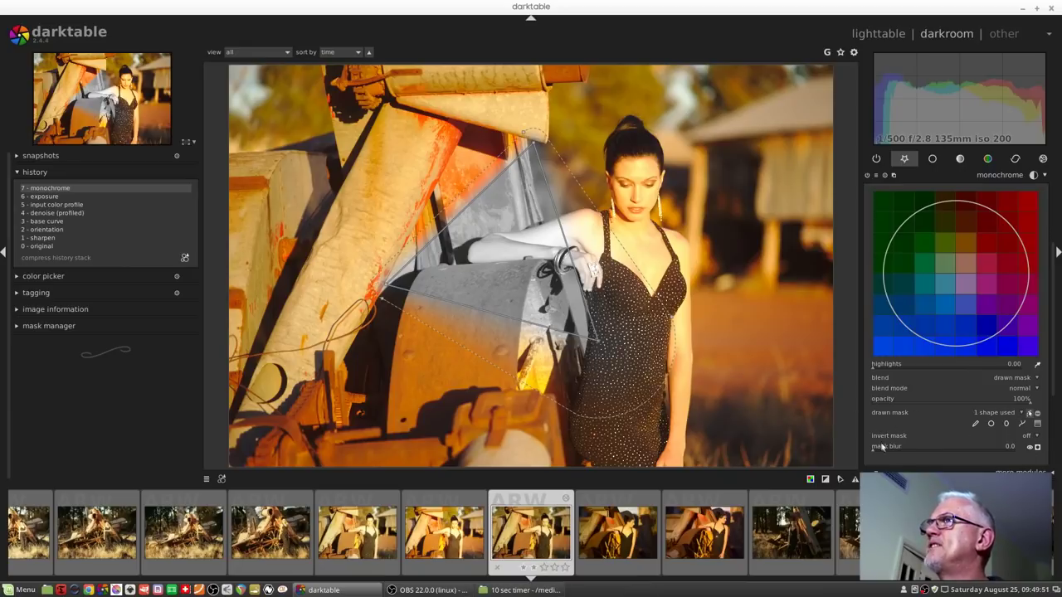
Invert the monochrome mask so the triangle keeps its color, and narrow the path's feather
click(1037, 436)
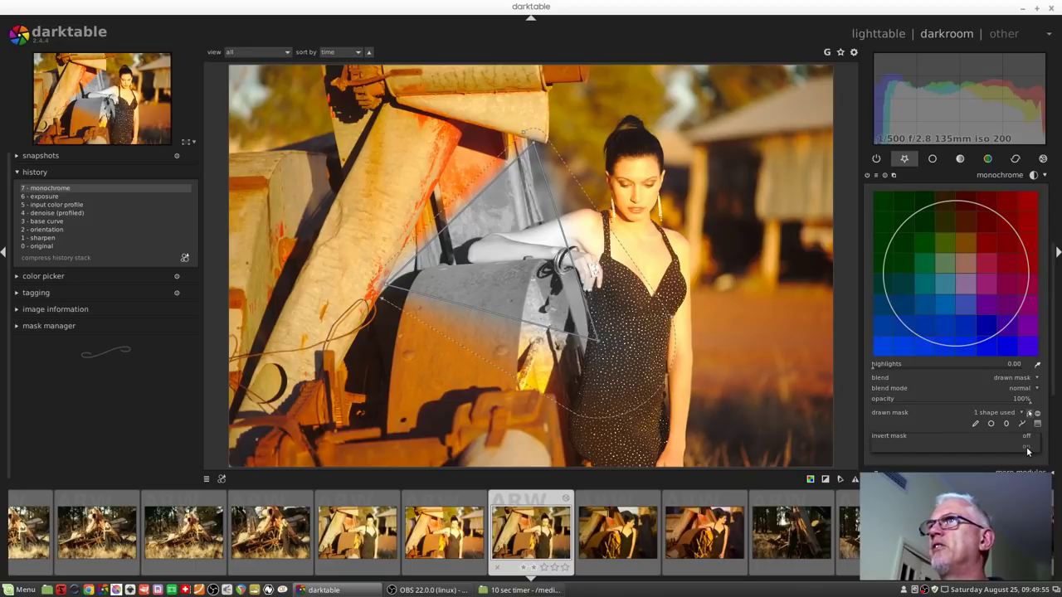
click(1028, 449)
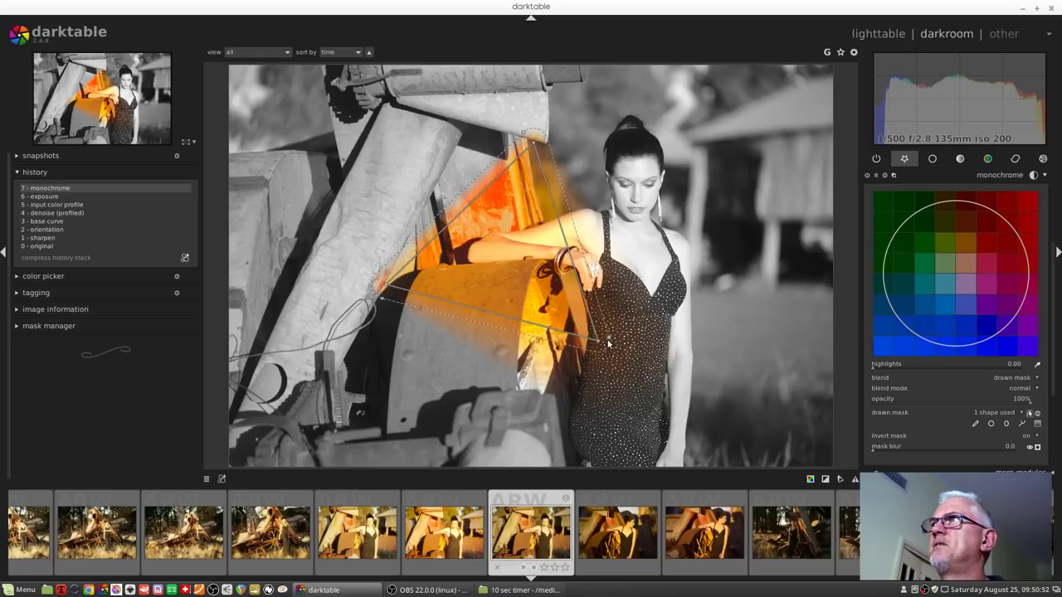
scroll(543, 158, down, 2)
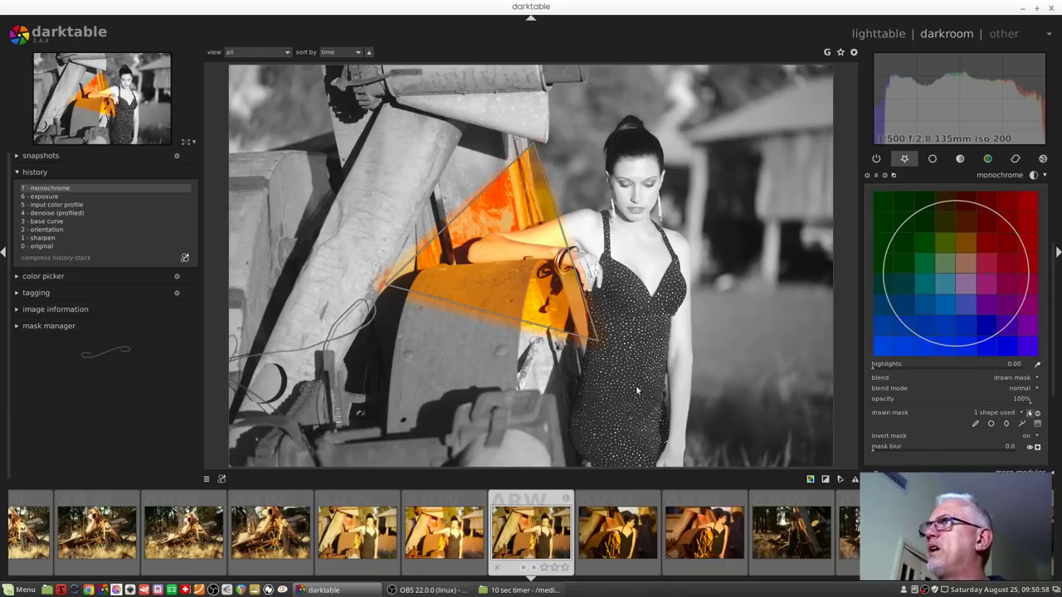
Set the mask blur to 100.0, and raise the triangle's top node slightly
drag(914, 448, 1029, 459)
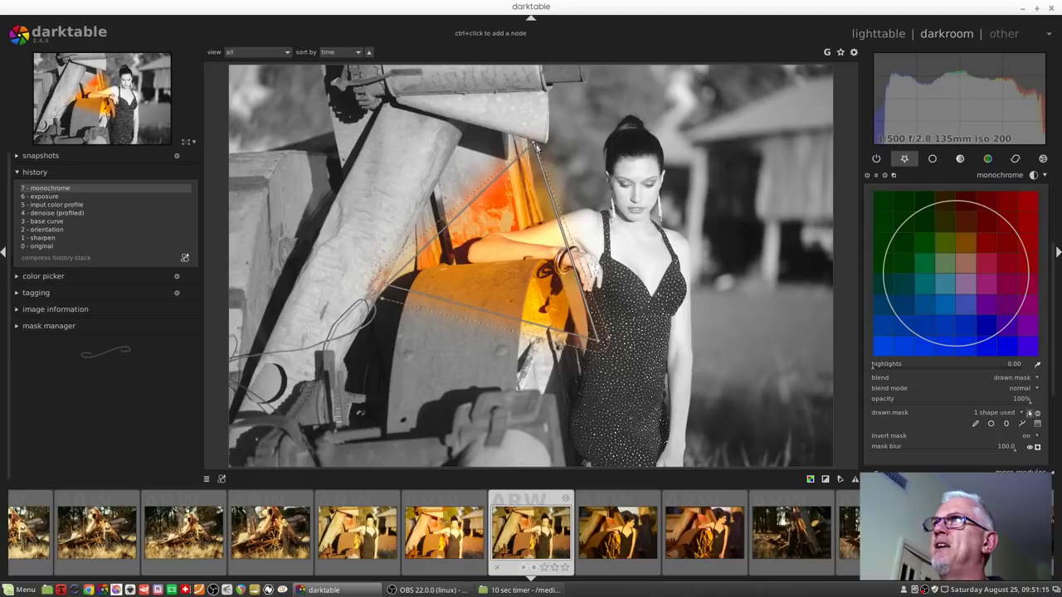
drag(534, 147, 542, 133)
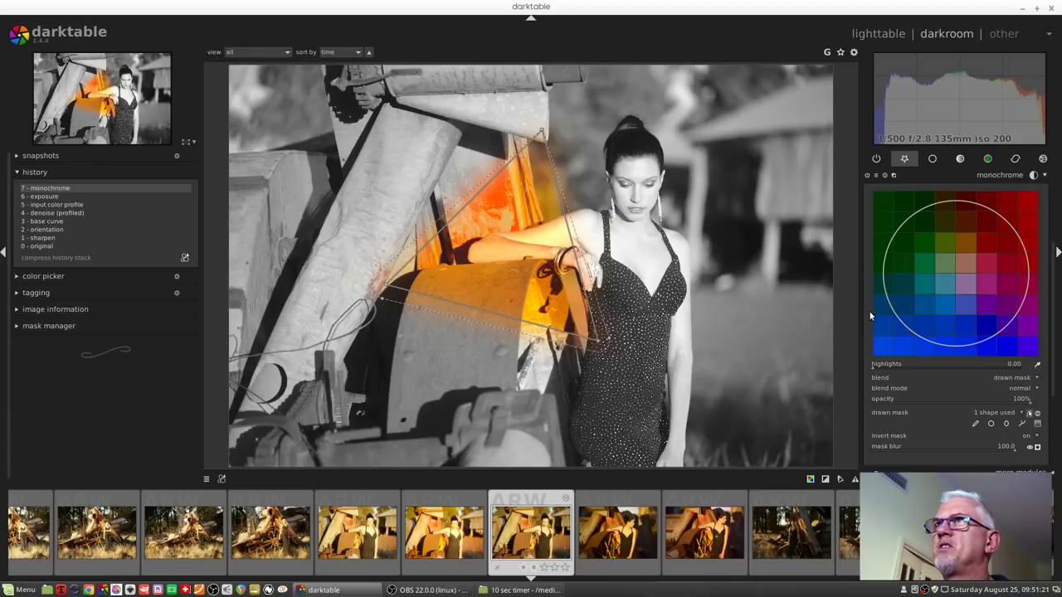
Remove the triangular path, find circle #6 among the created shapes, and reuse it as the monochrome mask over the woman's face
right_click(497, 317)
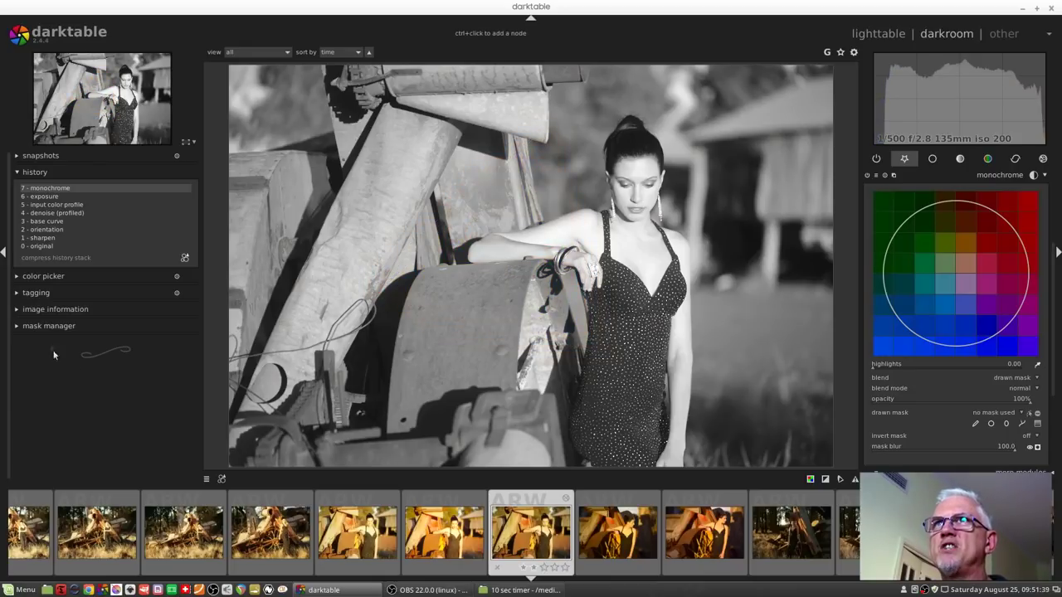
click(17, 328)
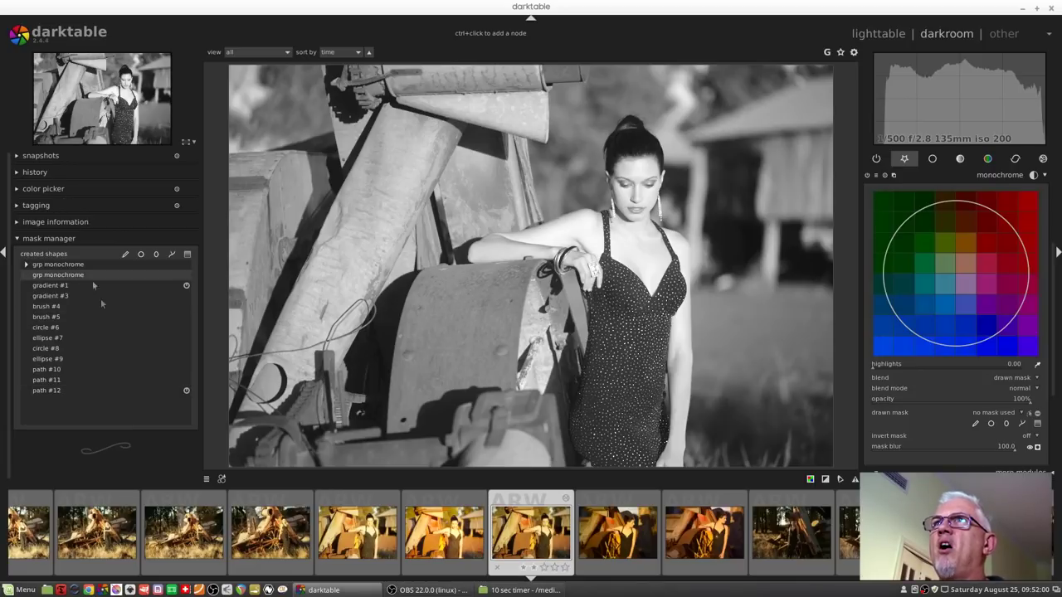
click(53, 332)
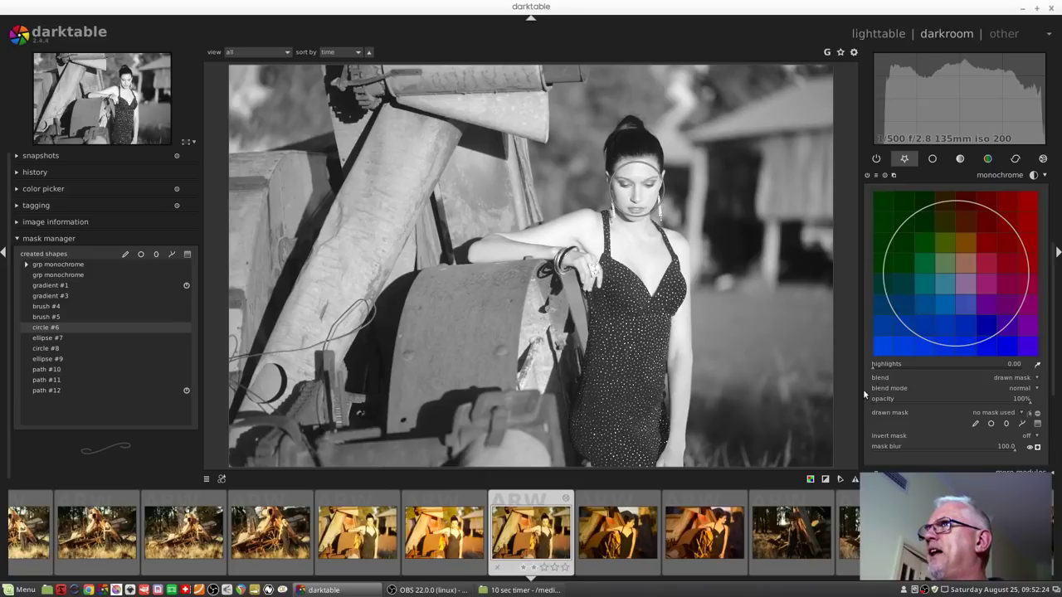
click(1021, 416)
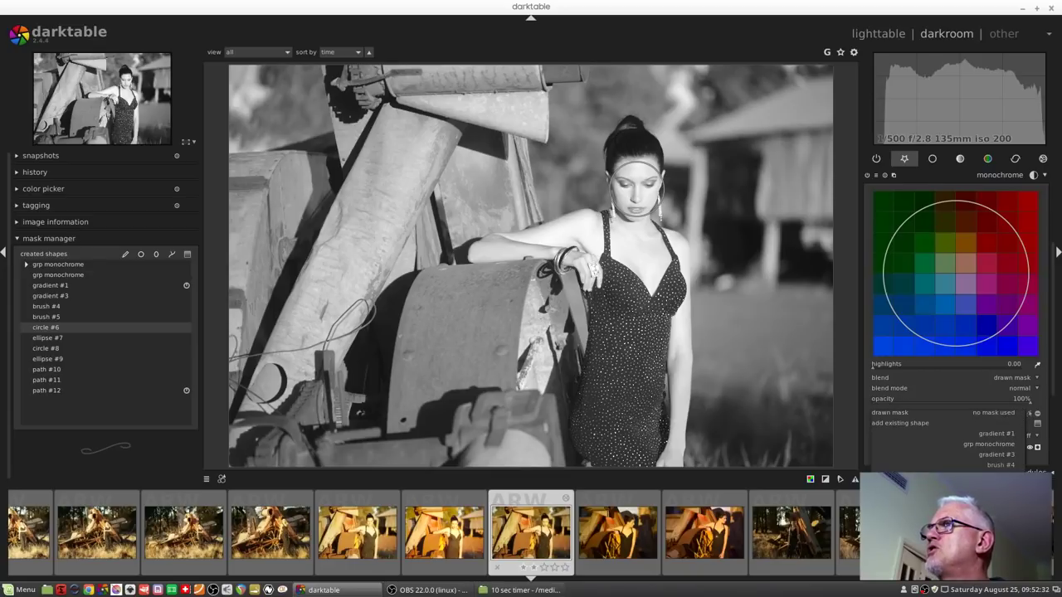
click(943, 445)
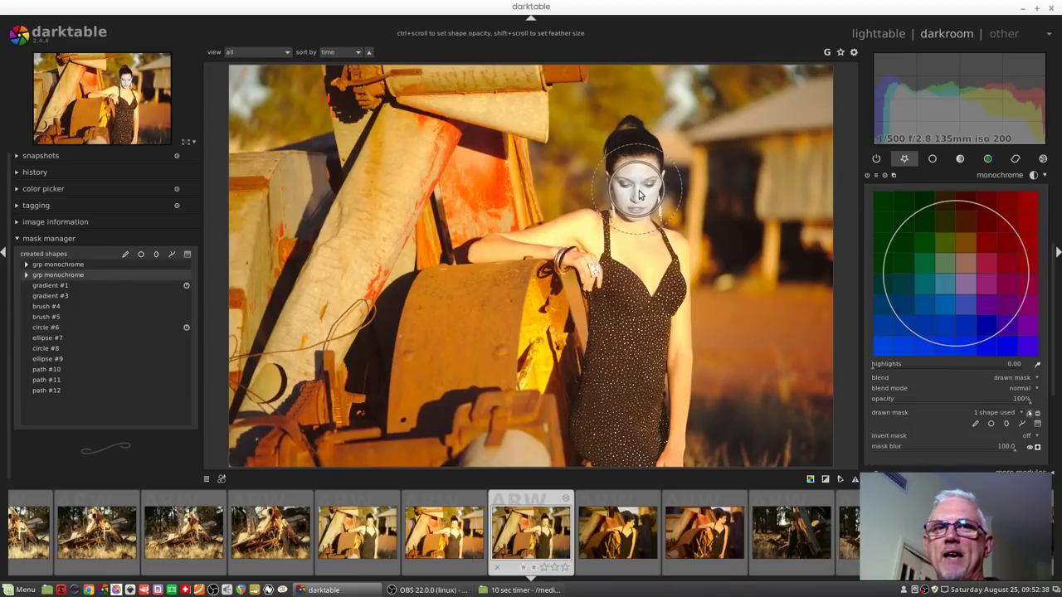
Clean up the unused shapes in the mask manager, and check which shape the remaining monochrome group contains
right_click(72, 280)
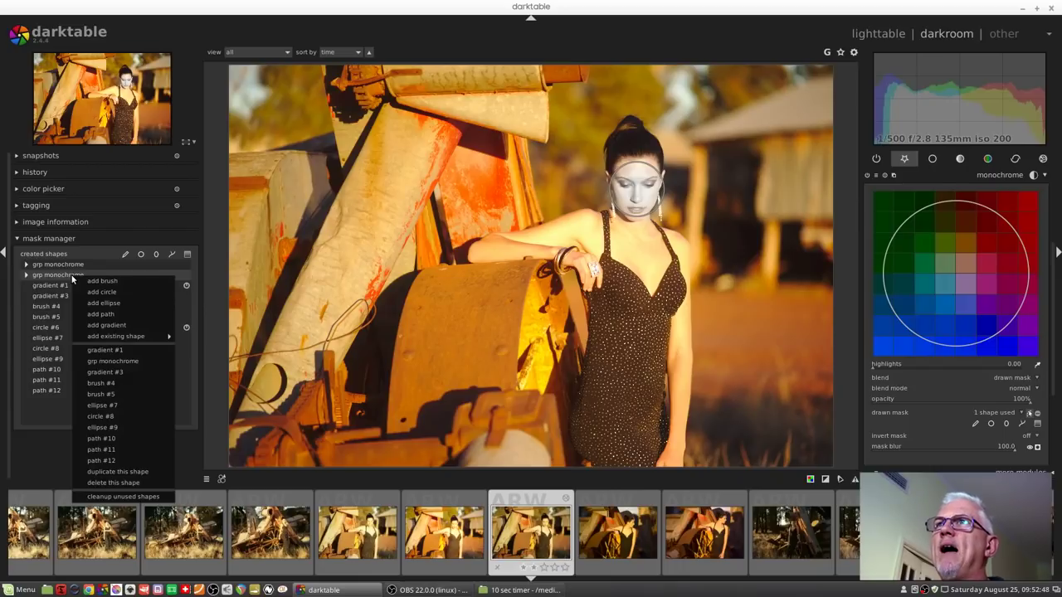
click(139, 498)
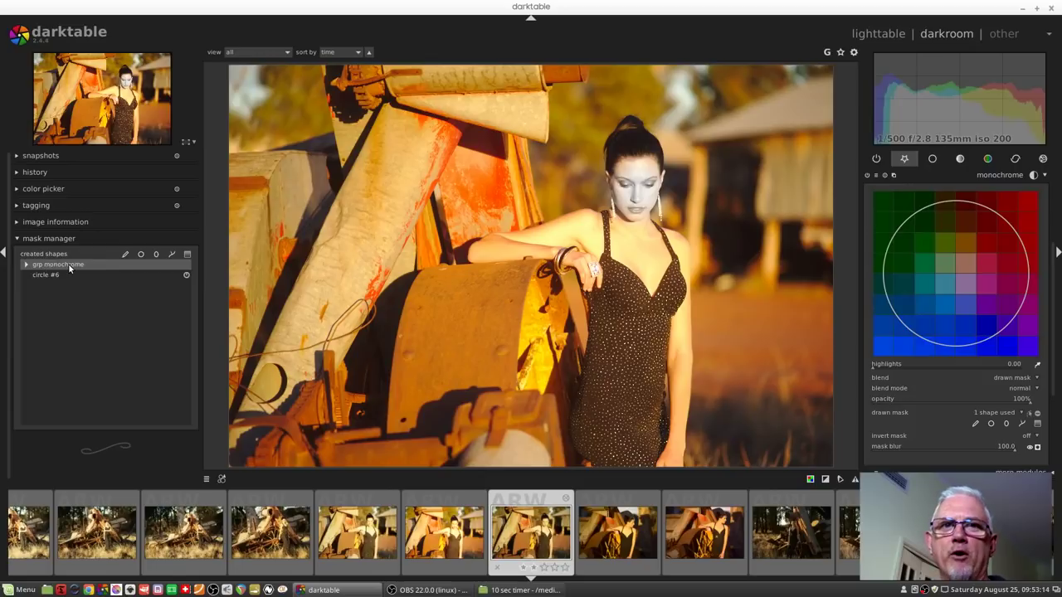
click(26, 265)
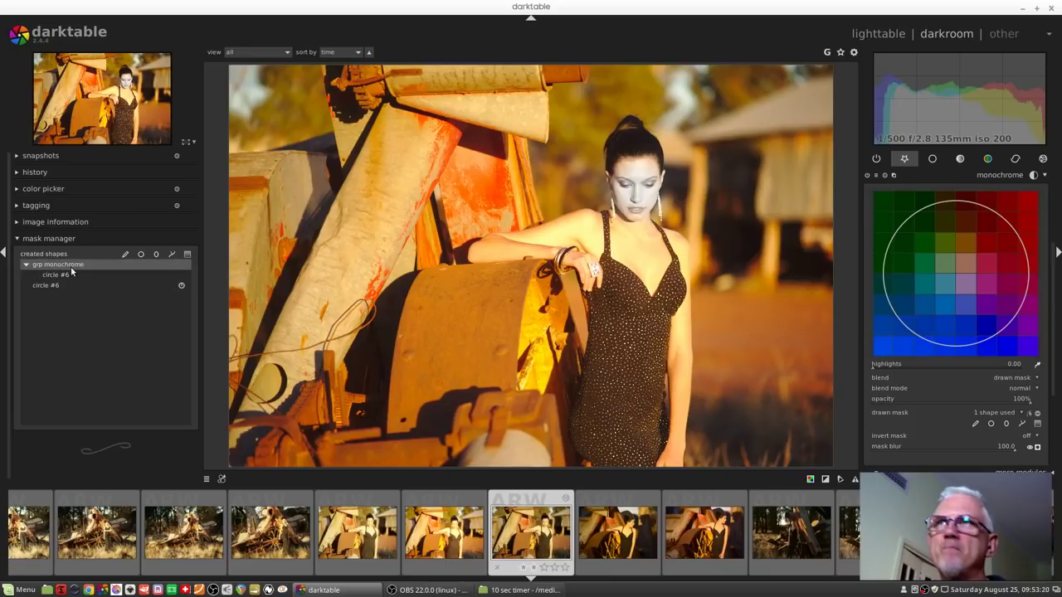
click(25, 265)
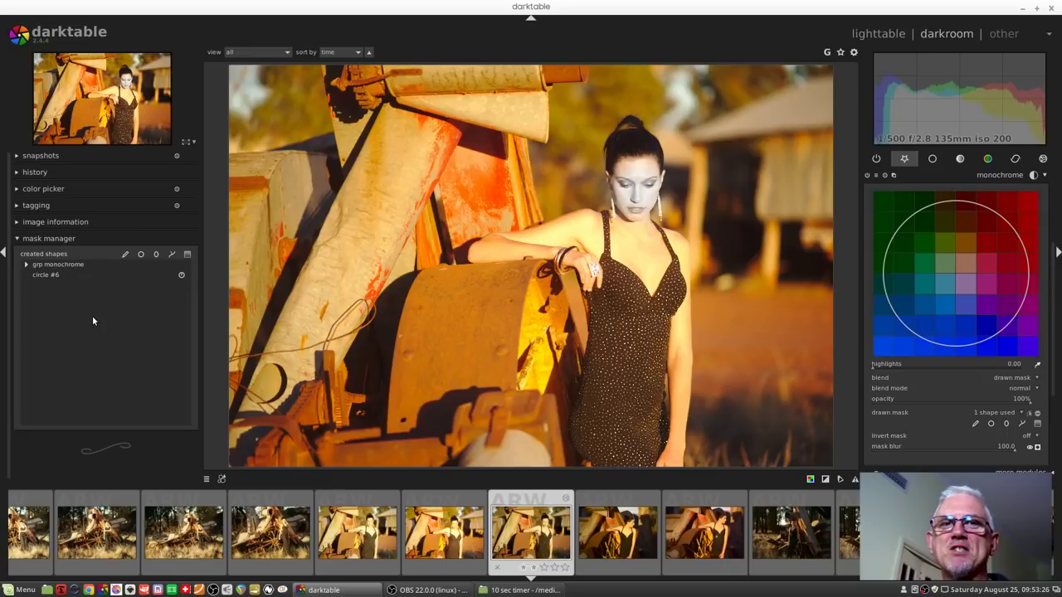
click(46, 266)
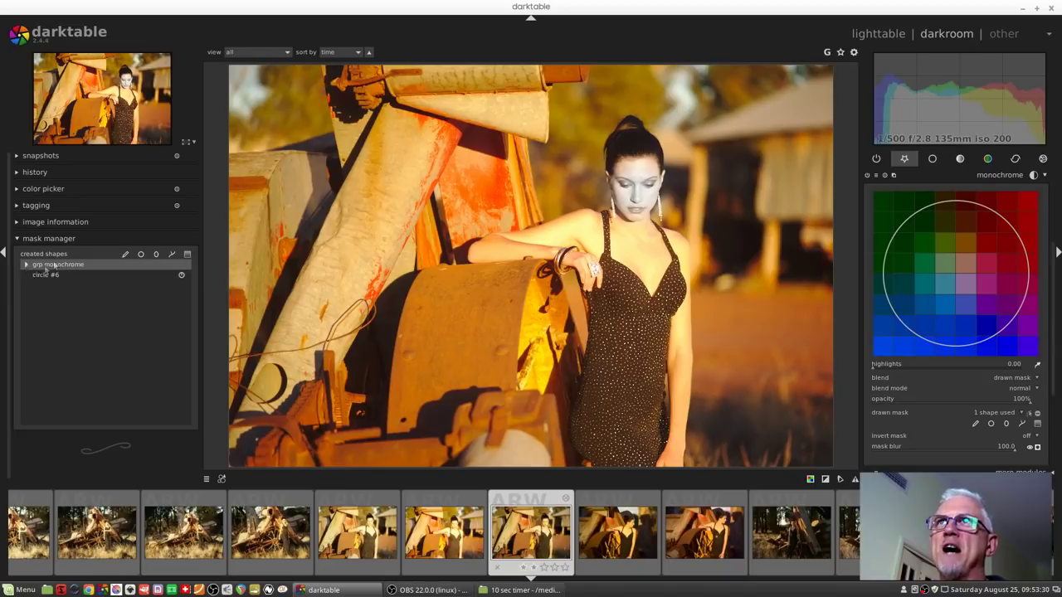
click(69, 276)
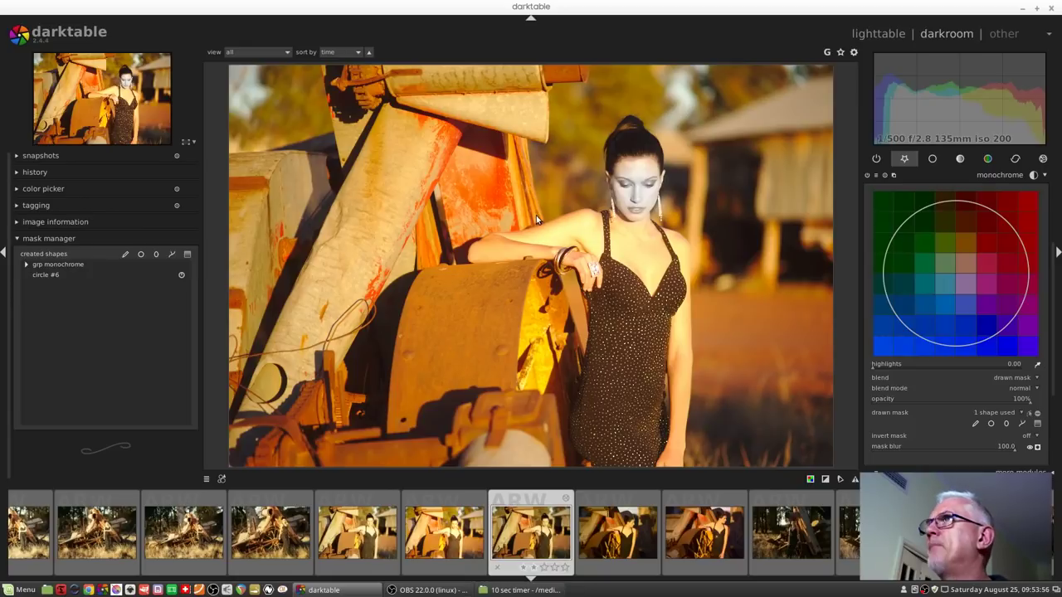
Shape the tone curve's L channel into a strong S-curve by raising the highlights and lowering the shadows
click(1011, 175)
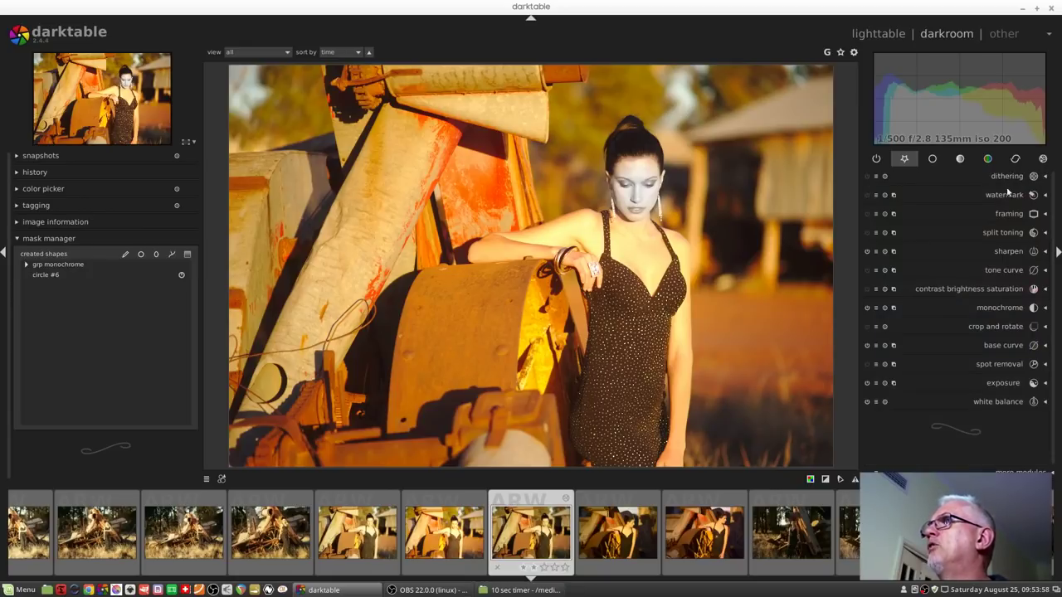
click(992, 271)
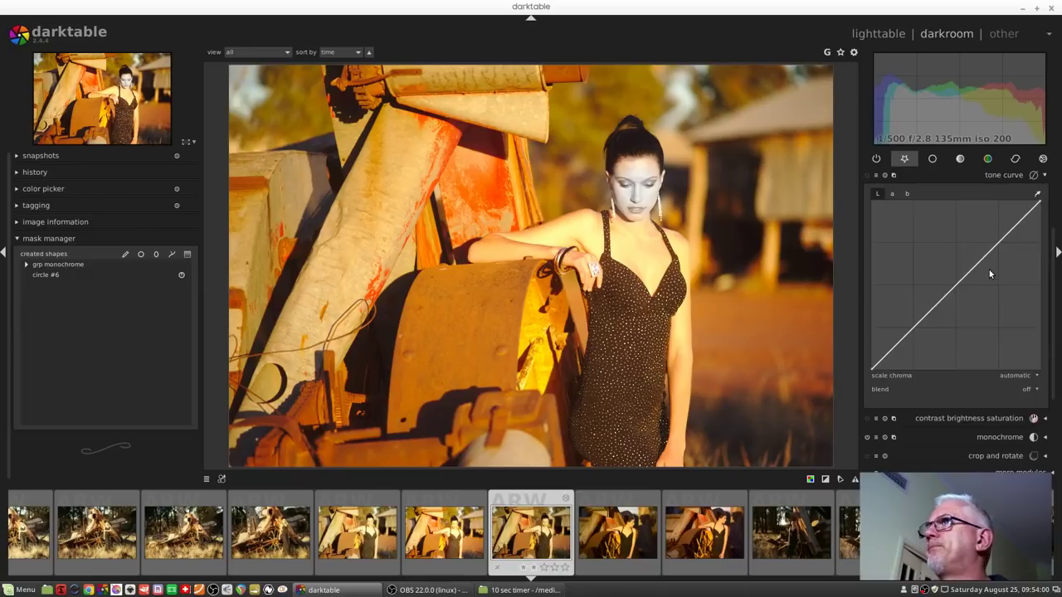
drag(1003, 247, 975, 233)
drag(913, 315, 929, 339)
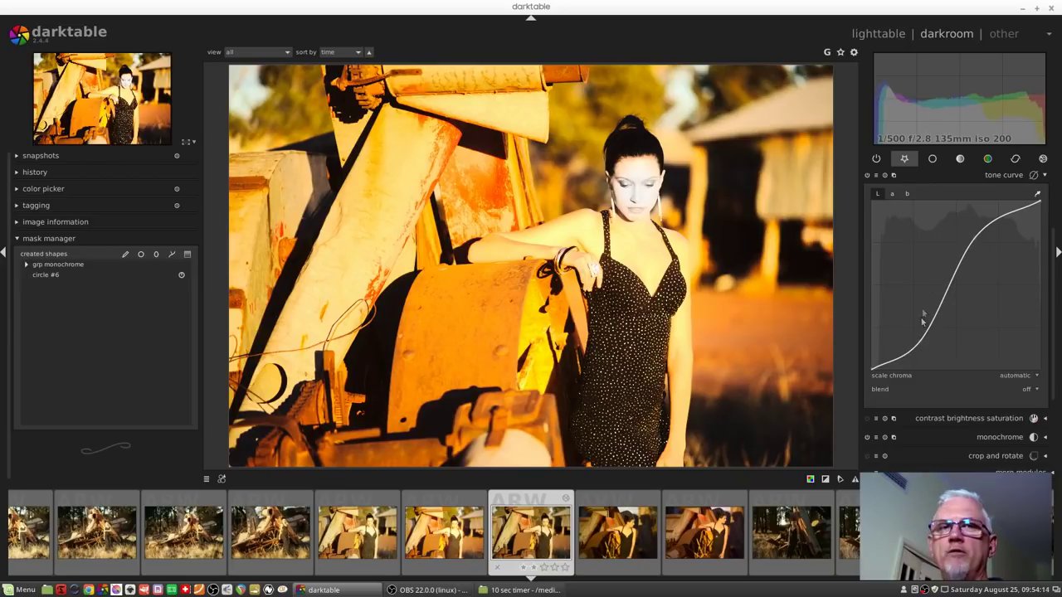
Set the tone curve's blend to drawn mask, and reuse the existing circle #6 as its mask
click(1029, 389)
click(1021, 411)
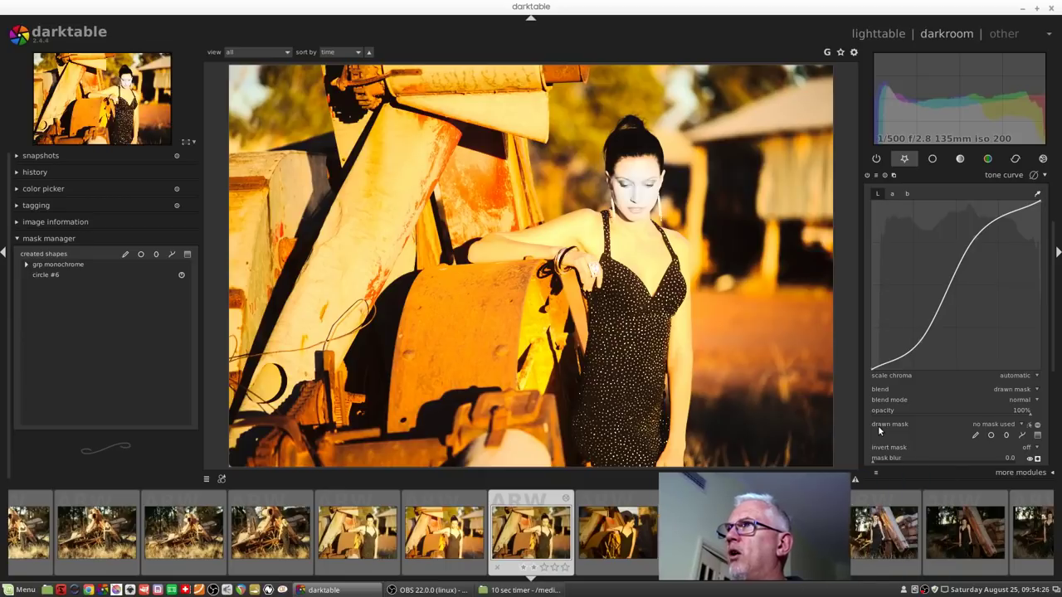
click(1023, 427)
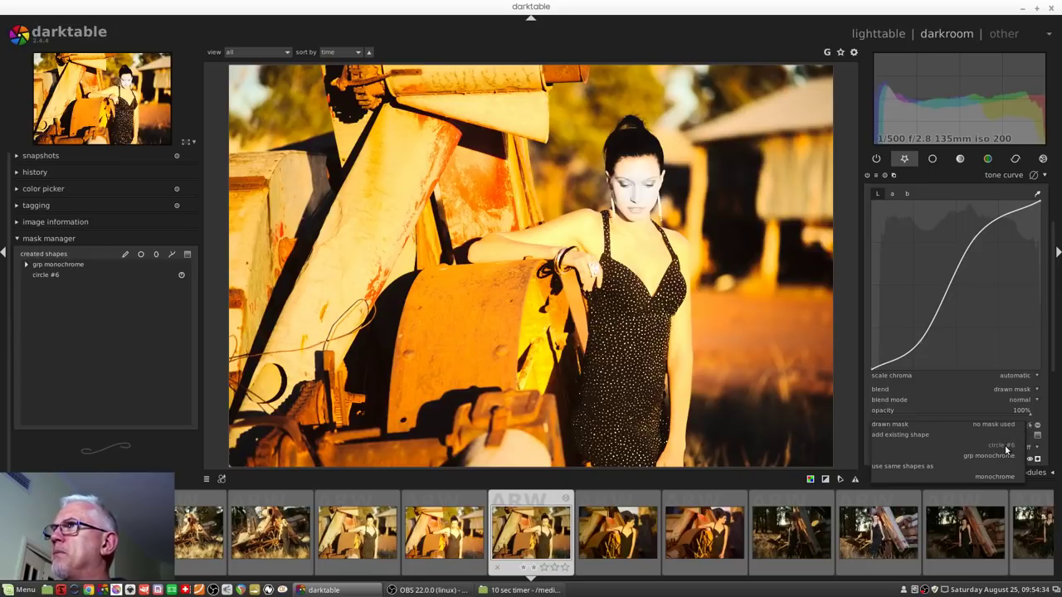
click(1006, 450)
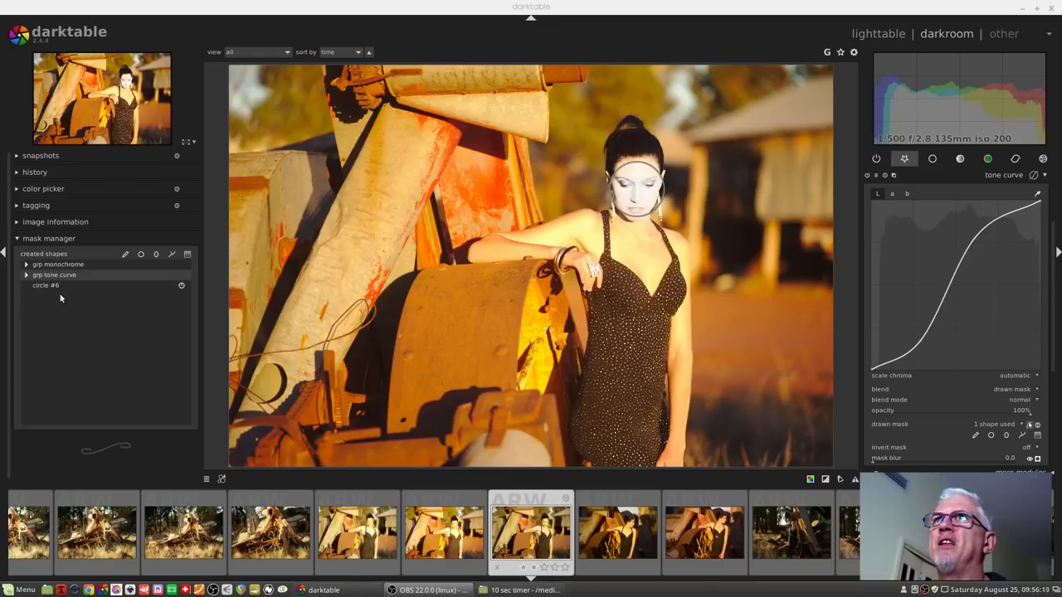
Expand the monochrome group in the mask manager, and rename the standalone circle #6 shape as face
click(25, 265)
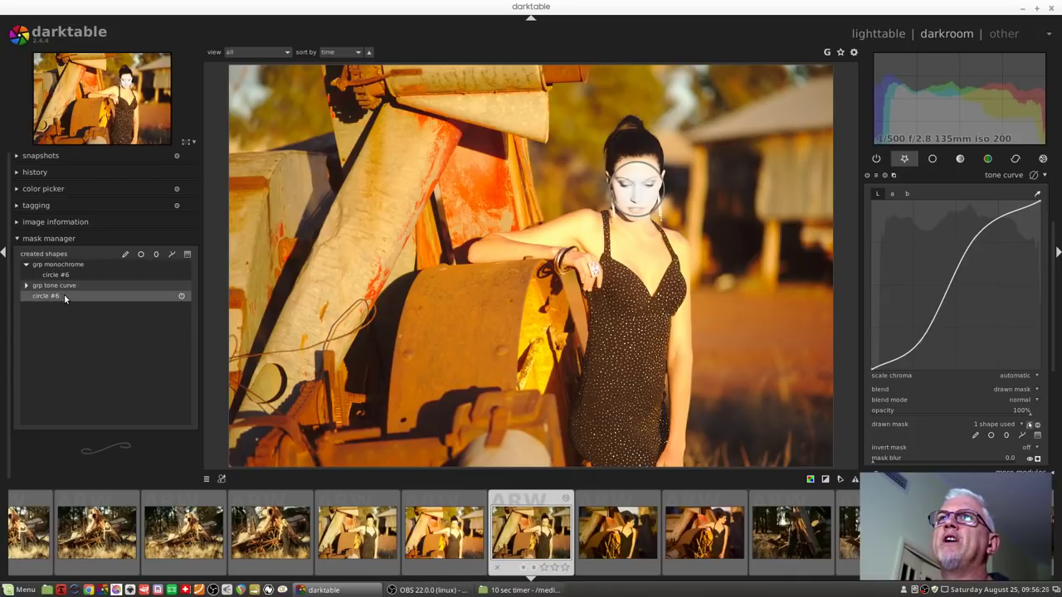
double_click(62, 296)
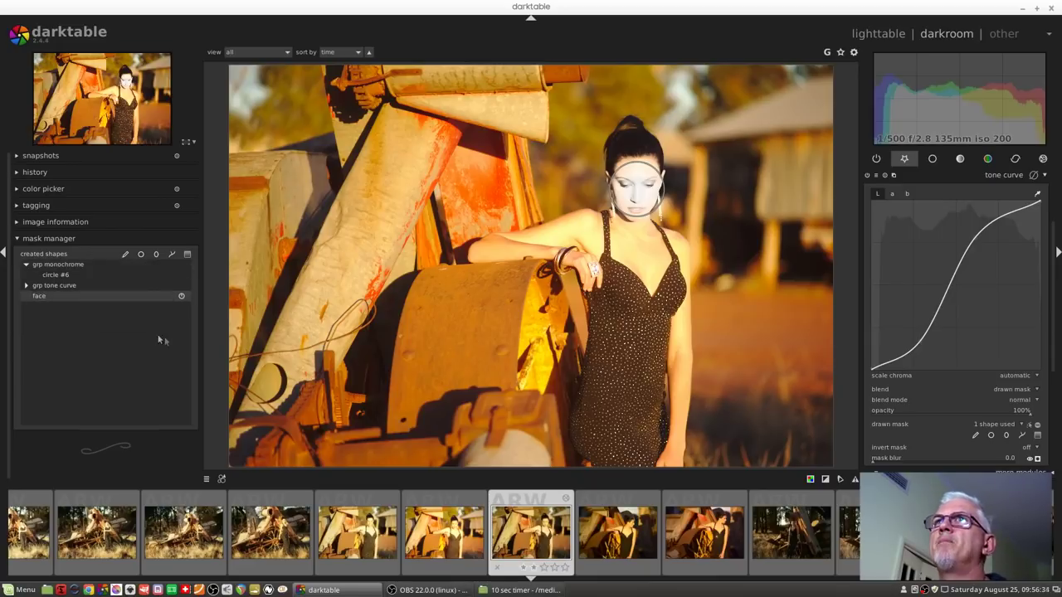
click(66, 326)
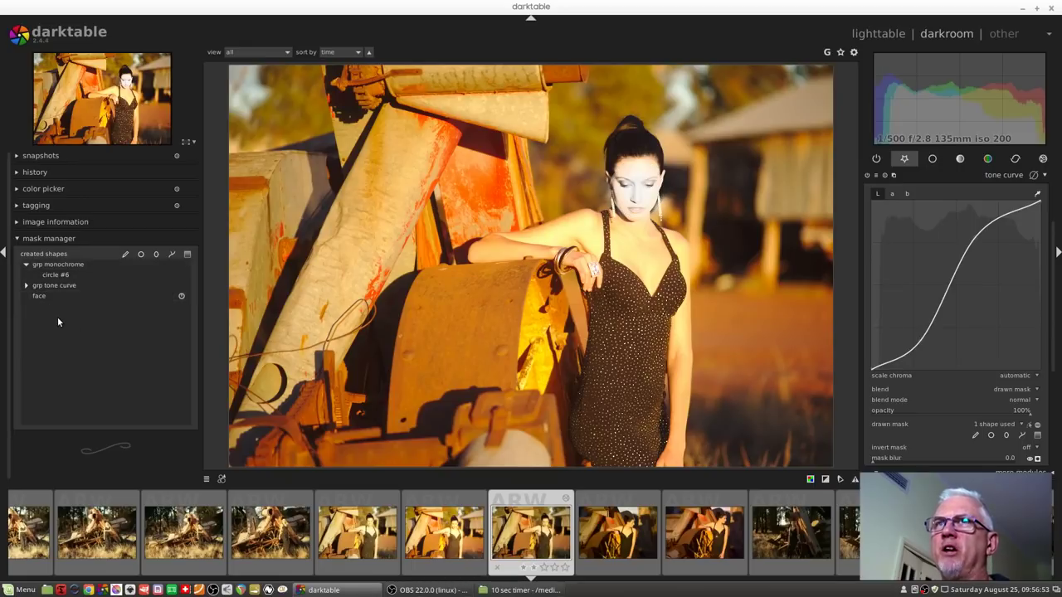